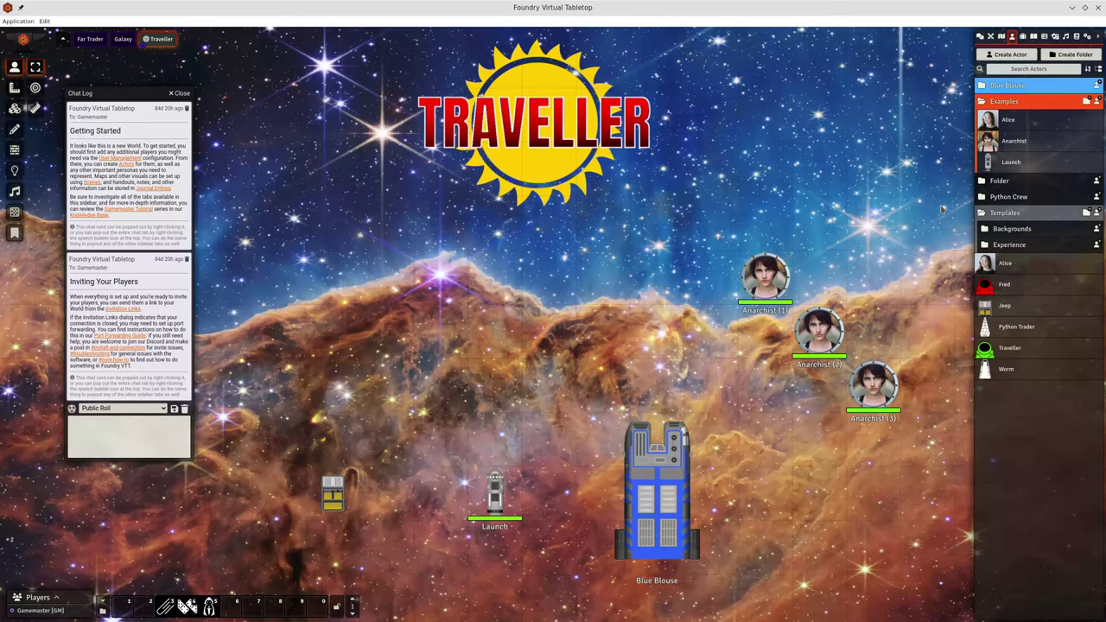
Open Fred's character sheet, roll 1d6 in the chat, and set Fred's STR to 3
click(1005, 285)
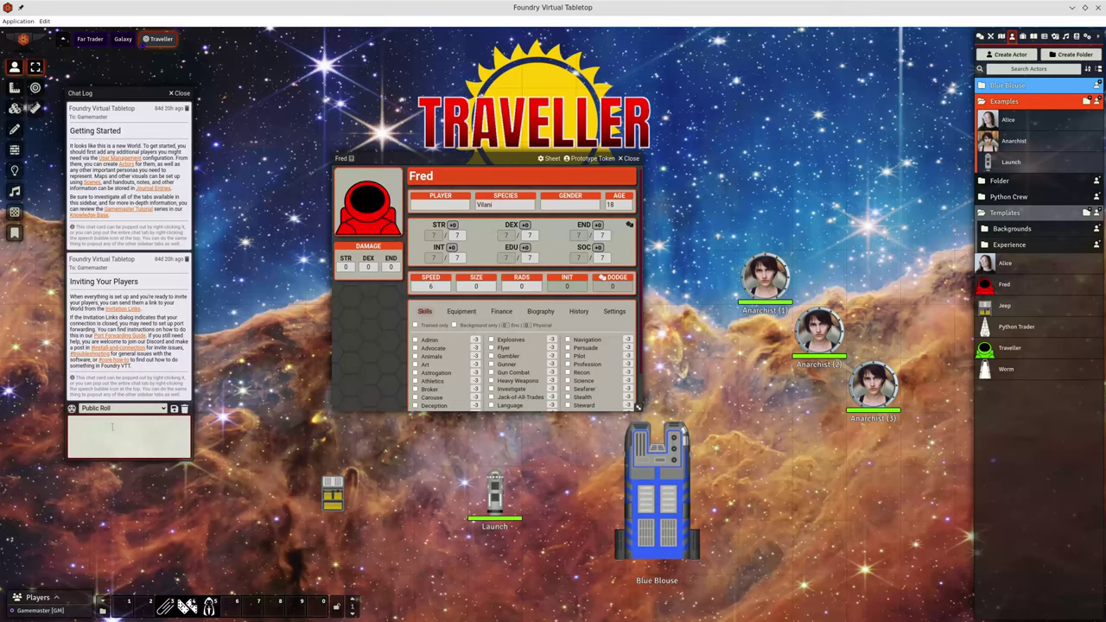
text(/r 1d6)
key(Return)
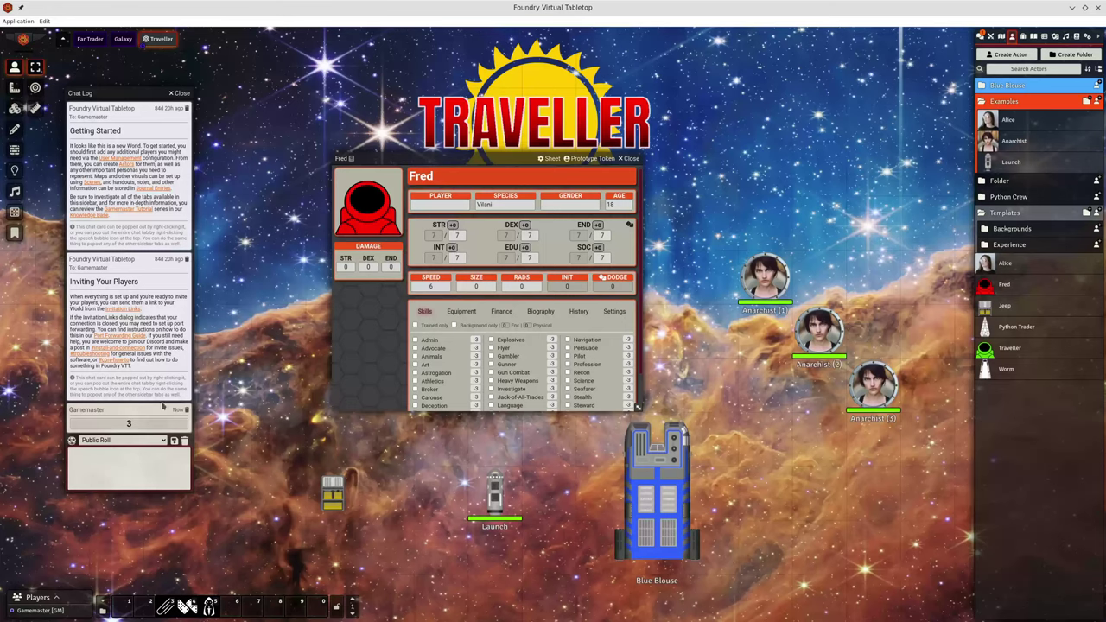
click(457, 235)
key(Return)
Roll 2d6 in the chat, generate a UPP with /upp, and apply that UPP result to Fred's sheet
text(/r 2d6)
key(Return)
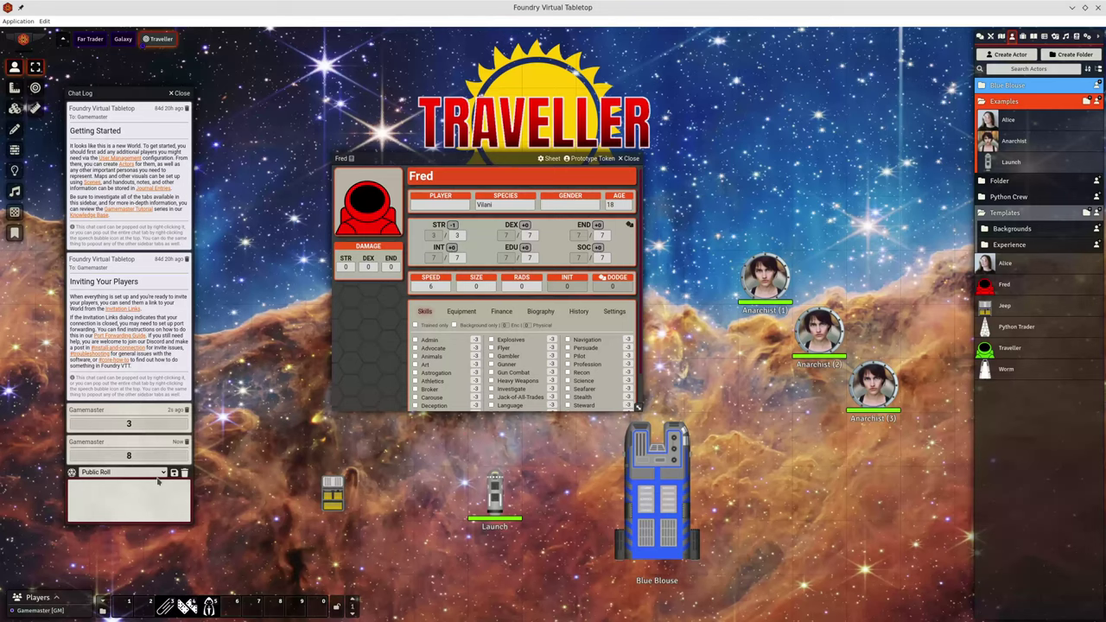
text(/upp)
key(Return)
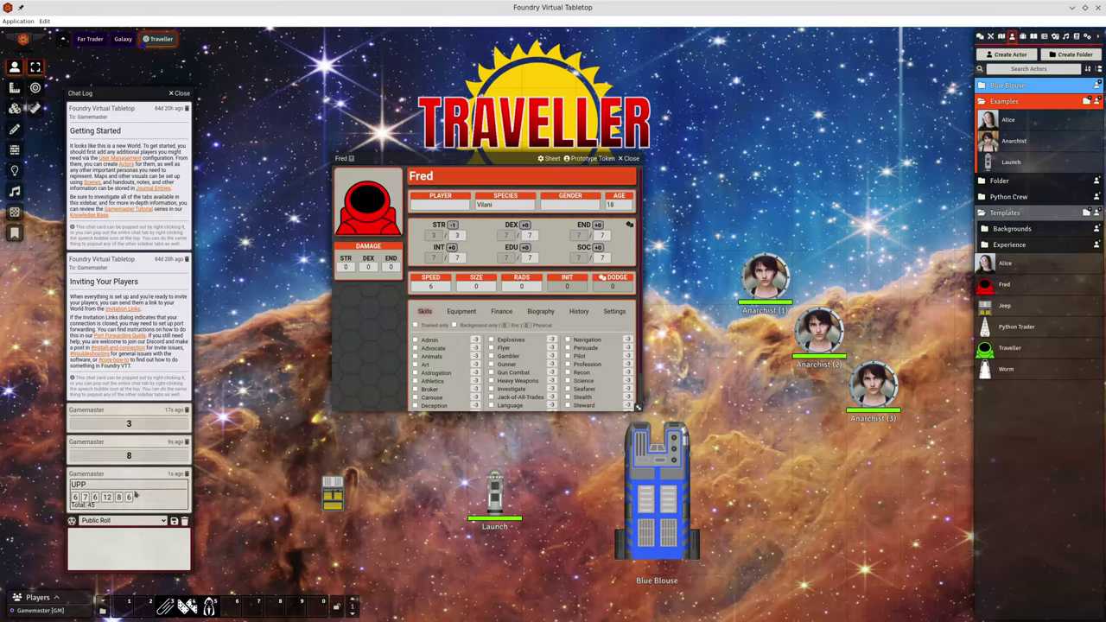
drag(148, 498, 475, 250)
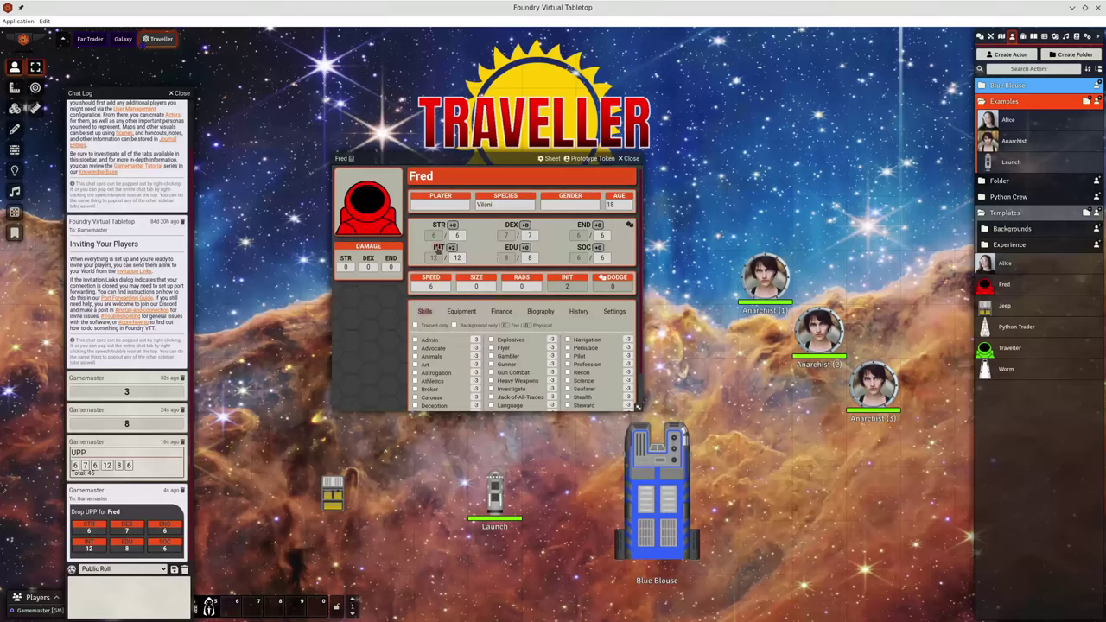
Rearrange Fred's characteristics to STR 10, INT 6, EDU 6 and SOC 12, and shift the chat log slightly upward
mouse_move(438, 248)
mouse_down()
mouse_move(596, 256)
mouse_move(465, 255)
mouse_move(439, 229)
mouse_up()
key(Tab)
drag(142, 92, 147, 78)
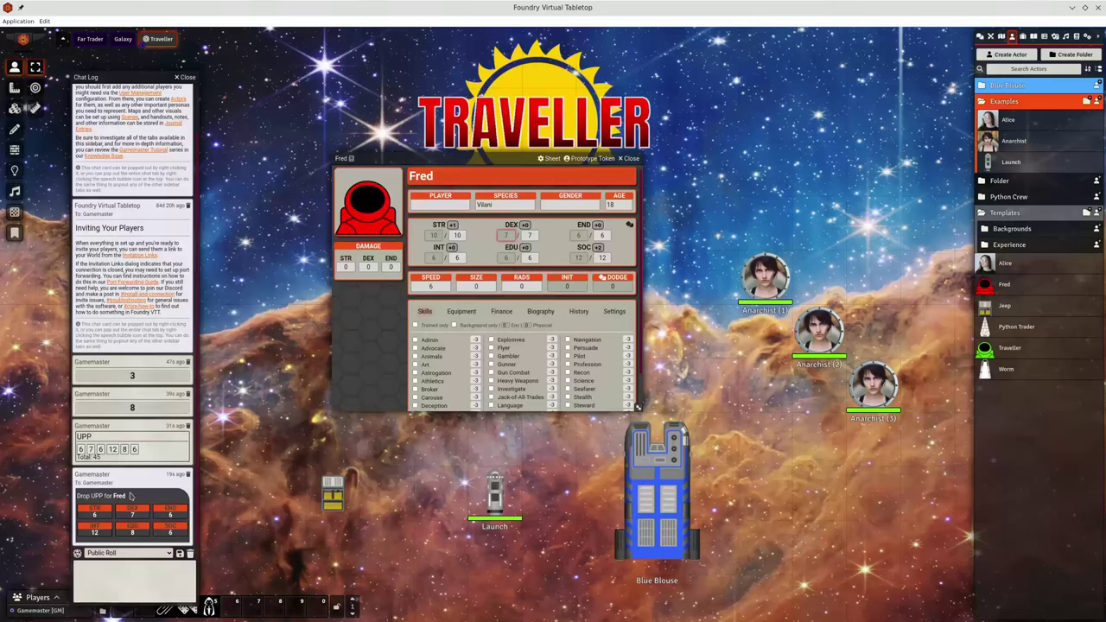
Review the player and GM sheet update broadcast options in the Mongoose Traveller 2e settings, and close them without saving
click(1086, 38)
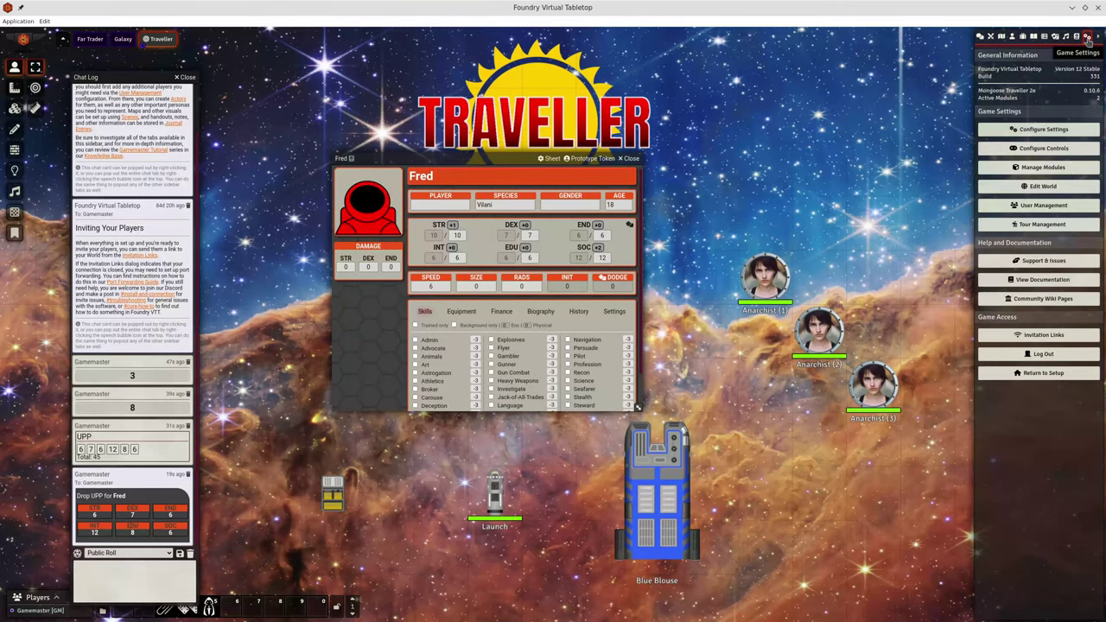
click(1042, 134)
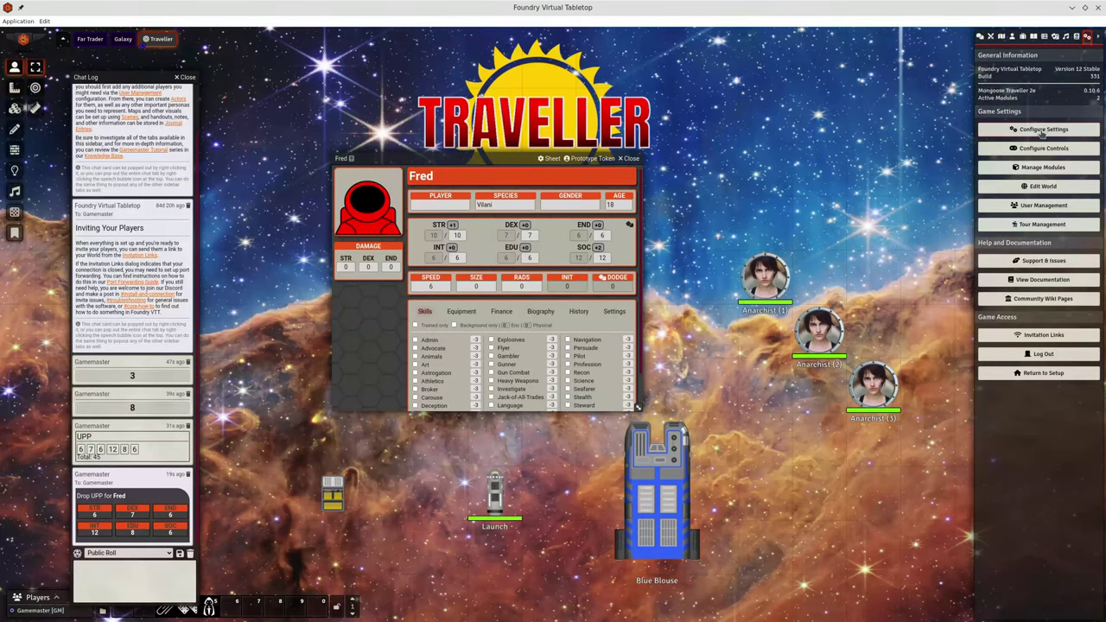
click(417, 246)
scroll(558, 367, down, 2)
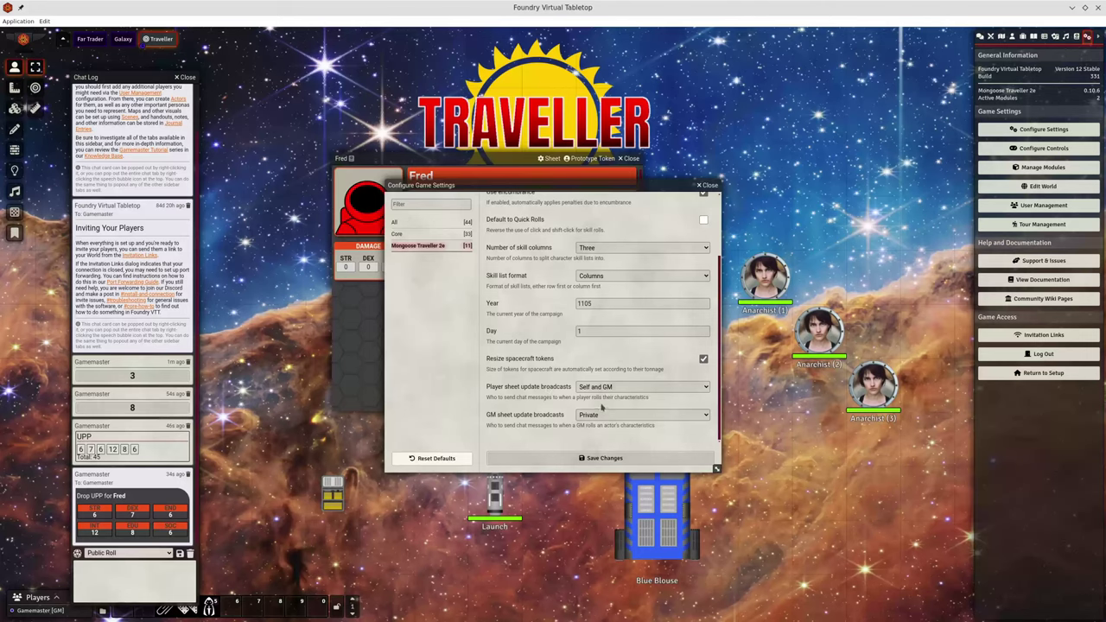
click(584, 388)
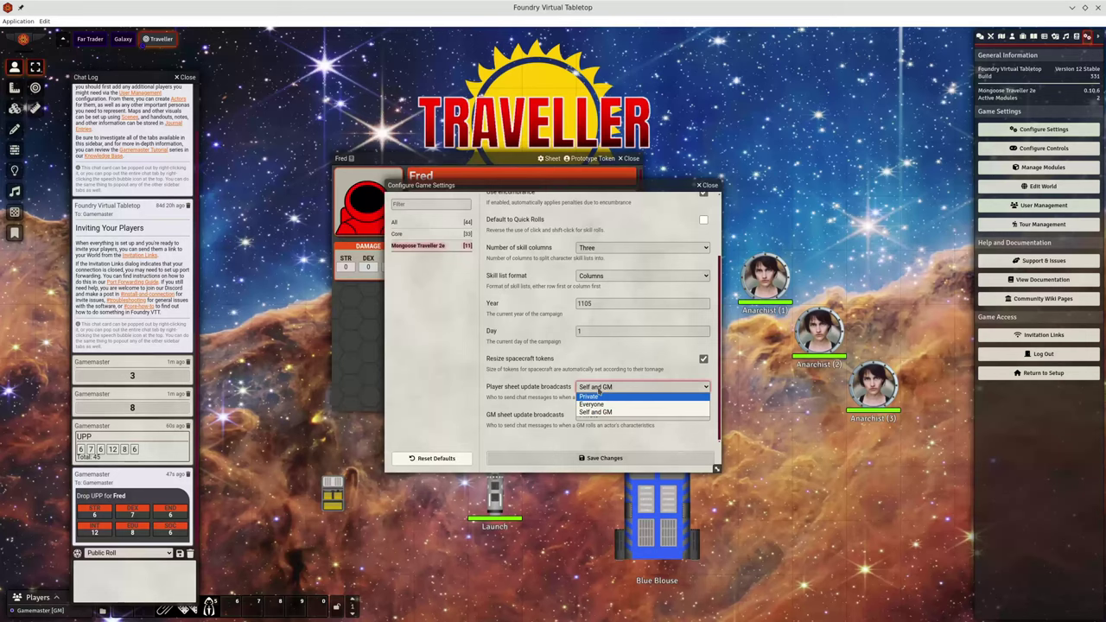
click(609, 413)
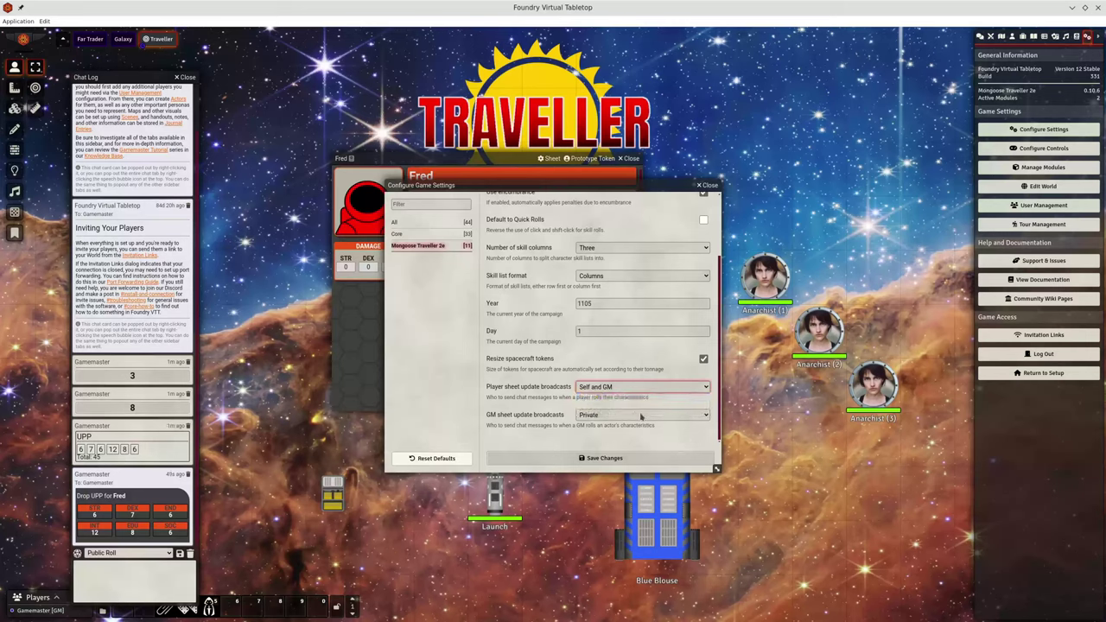
click(641, 415)
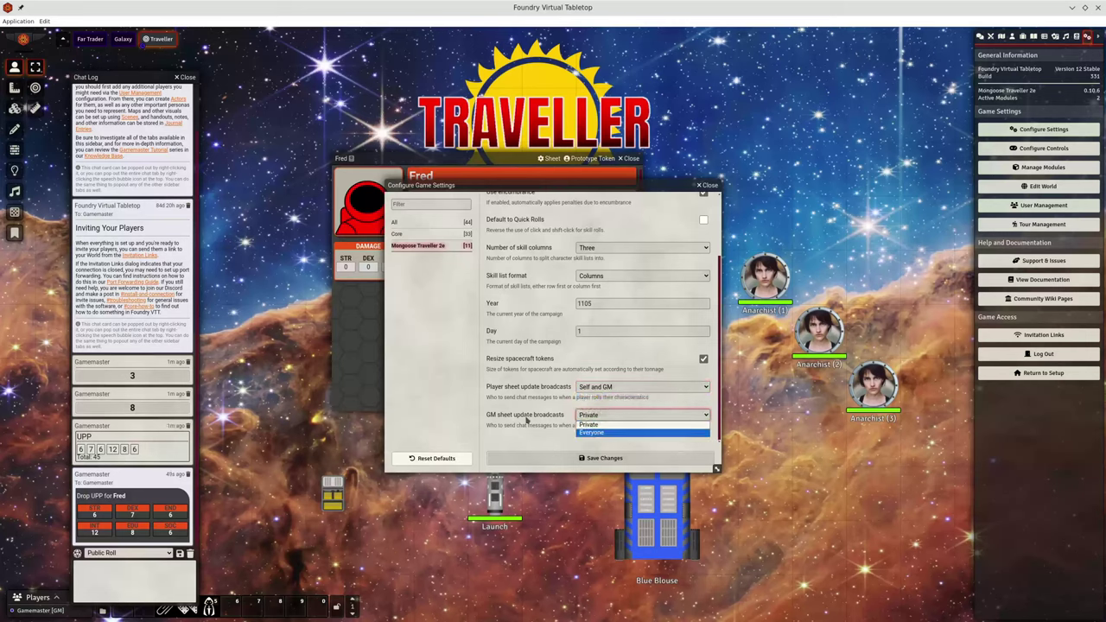
click(540, 419)
click(706, 185)
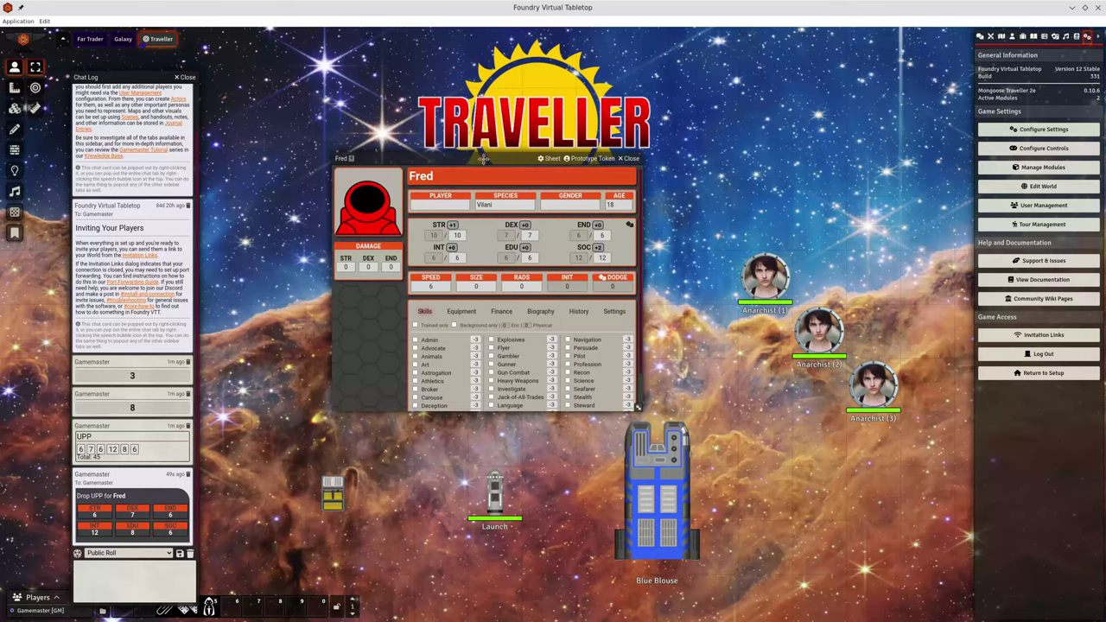
Generate a standard UPP in the chat, followed by a UPP with 2 extra rolls
drag(483, 159, 493, 173)
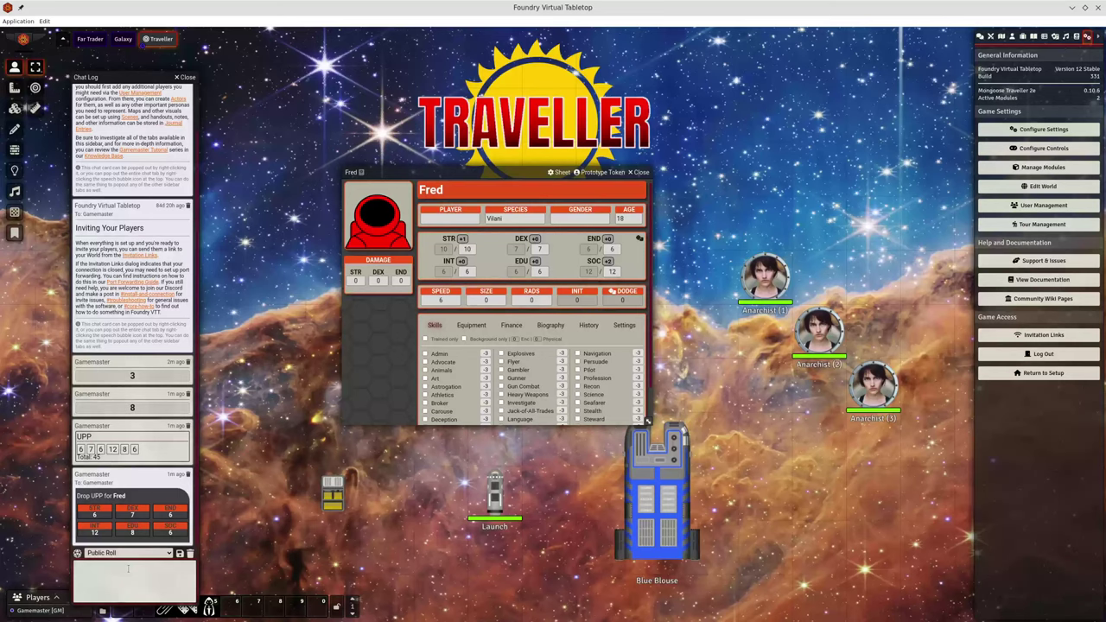
text(/upp)
key(Return)
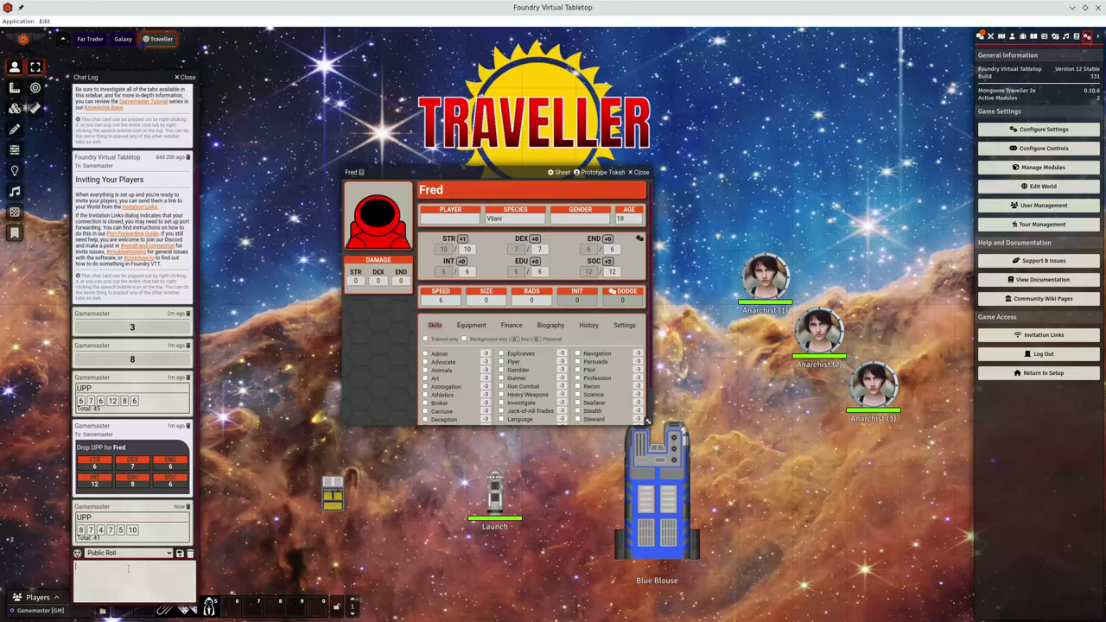
text(/upp)
text(2)
key(Return)
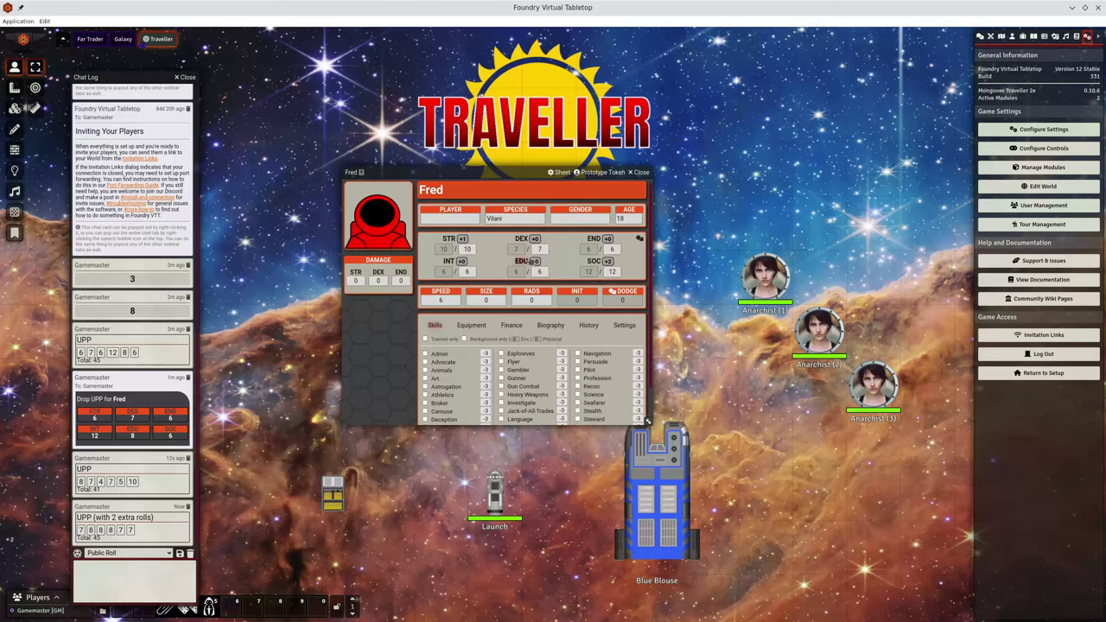
Add LCK and STY to the characteristics displayed on Fred's sheet
click(620, 326)
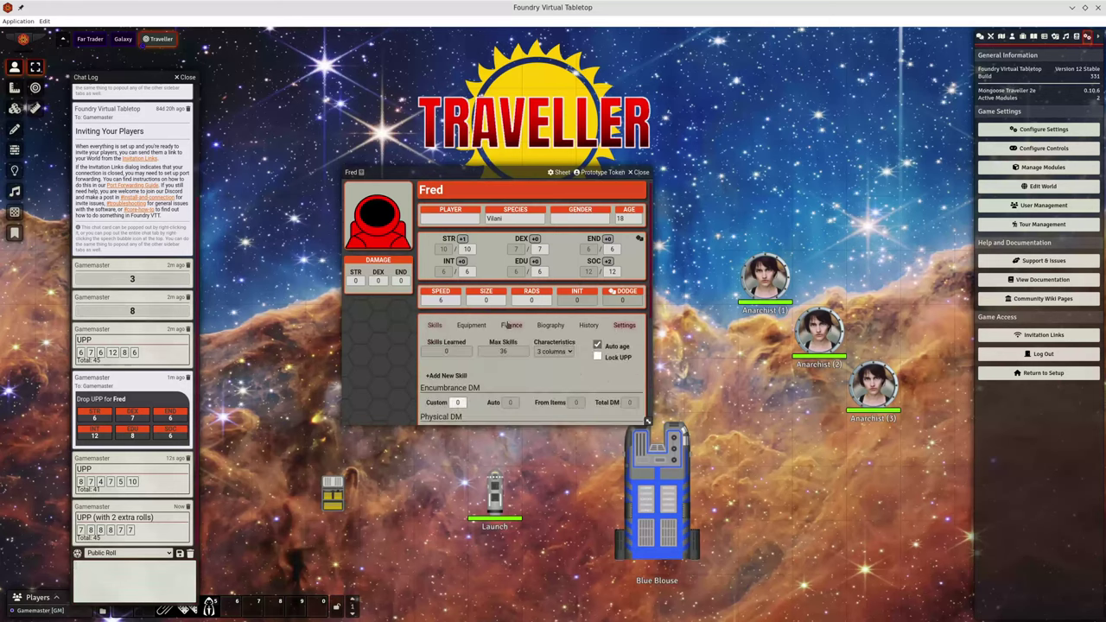
scroll(501, 322, down, 3)
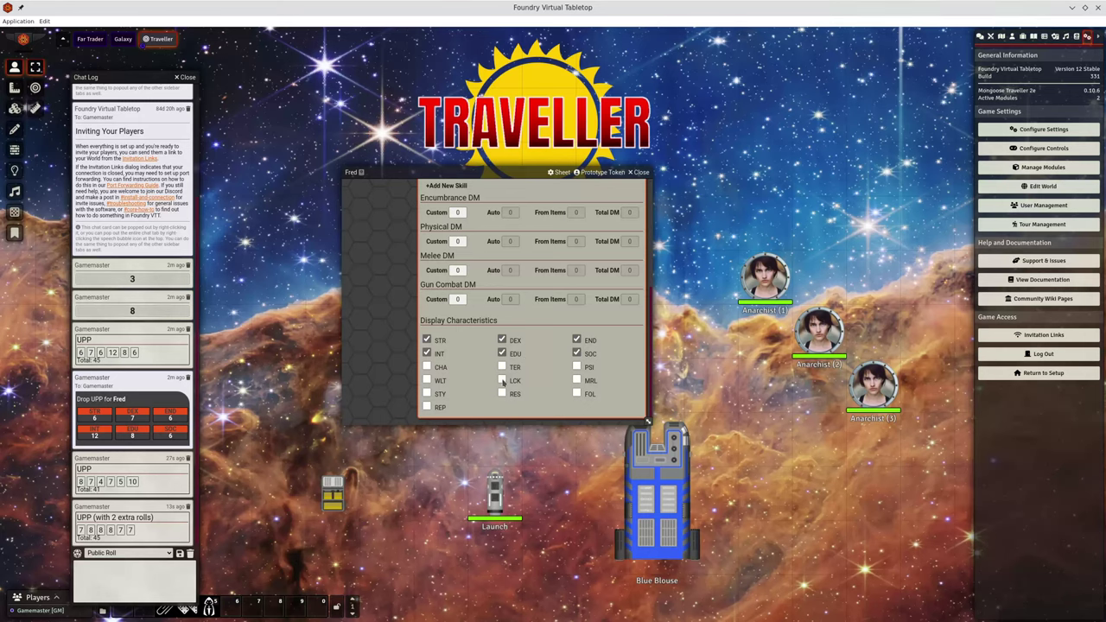
click(502, 380)
click(427, 416)
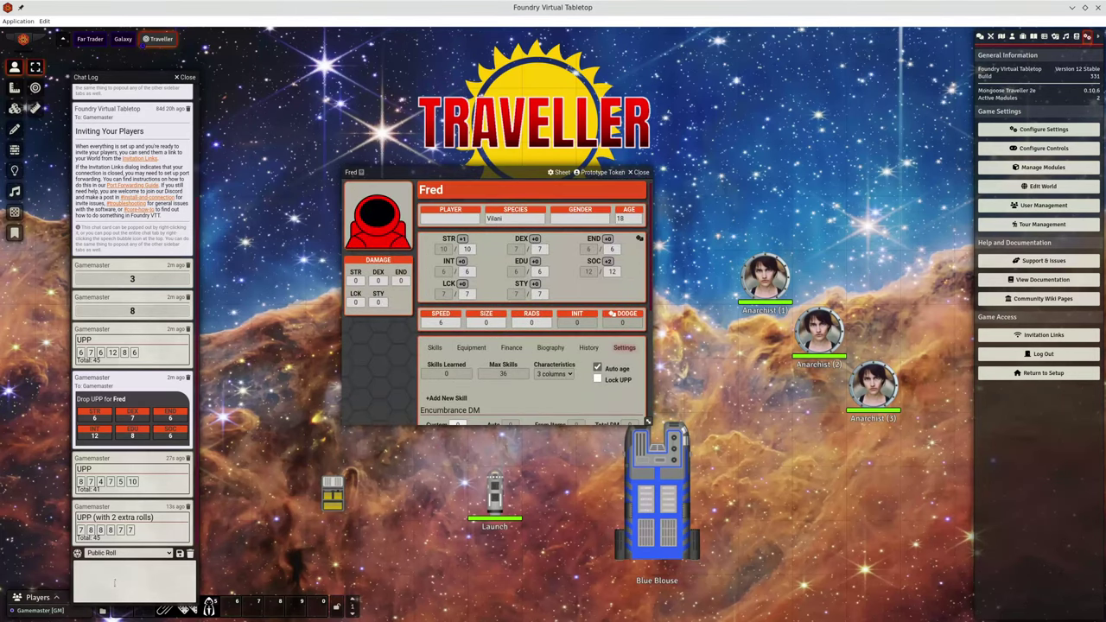
Generate a new UPP in the chat and apply its values to Fred's sheet
text(/upp)
key(Return)
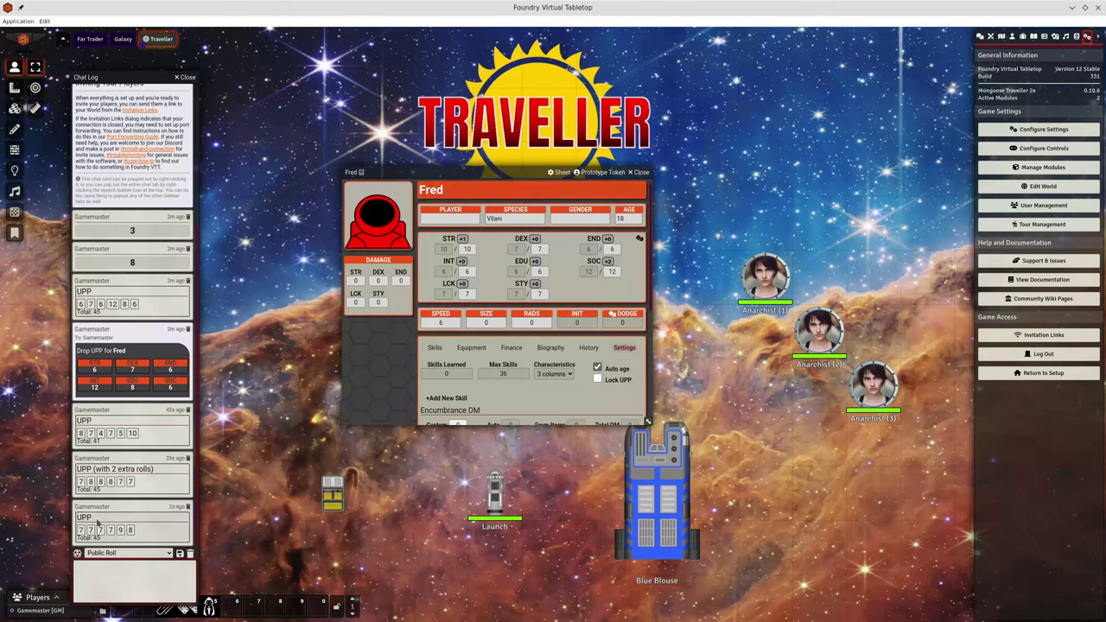
drag(99, 523, 459, 255)
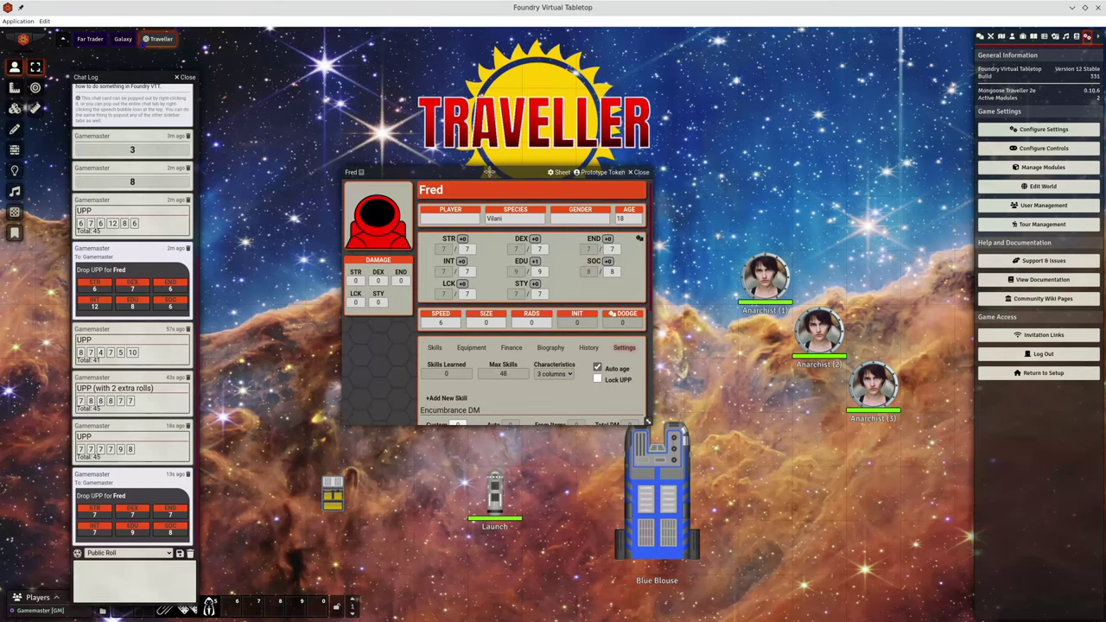
Re-roll all of Fred's characteristics twice from the sheet, and swap the EDU and STR values
drag(488, 172, 495, 178)
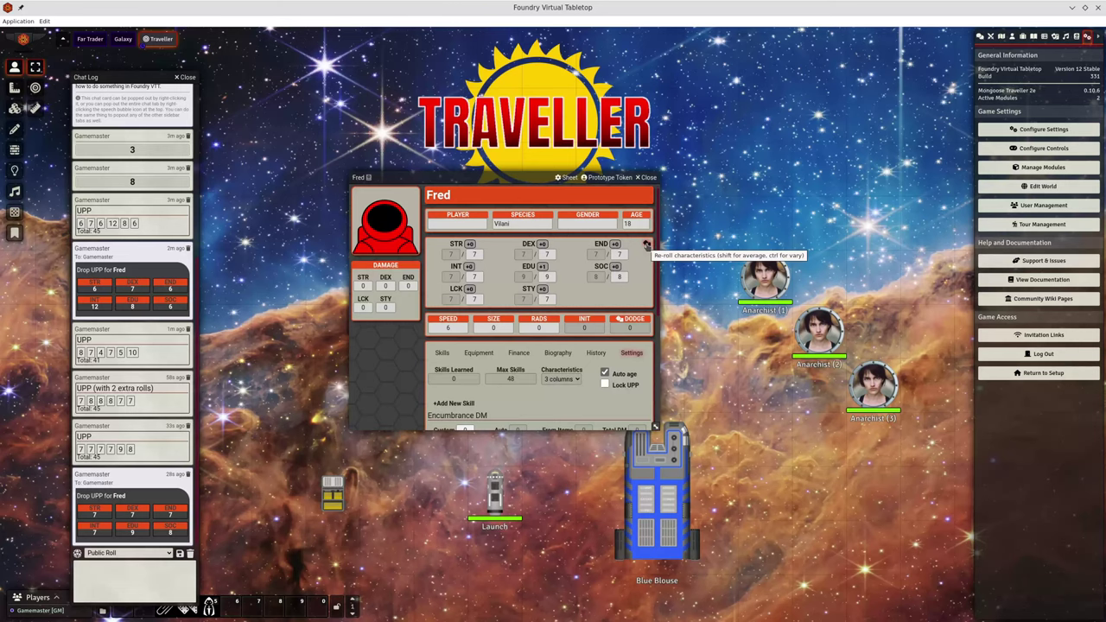
click(646, 245)
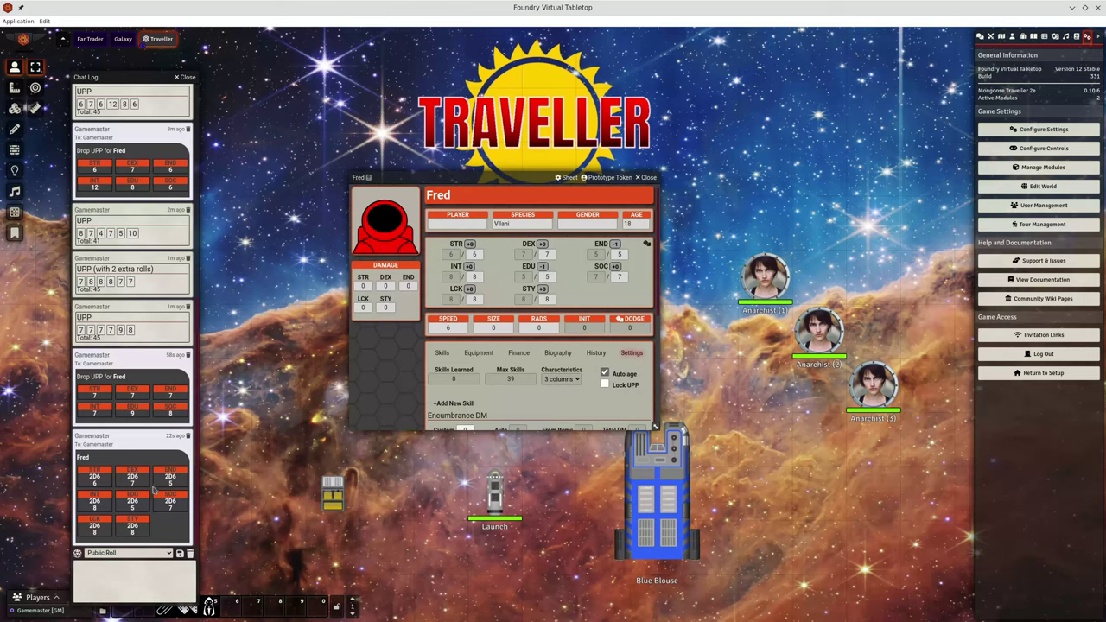
click(645, 246)
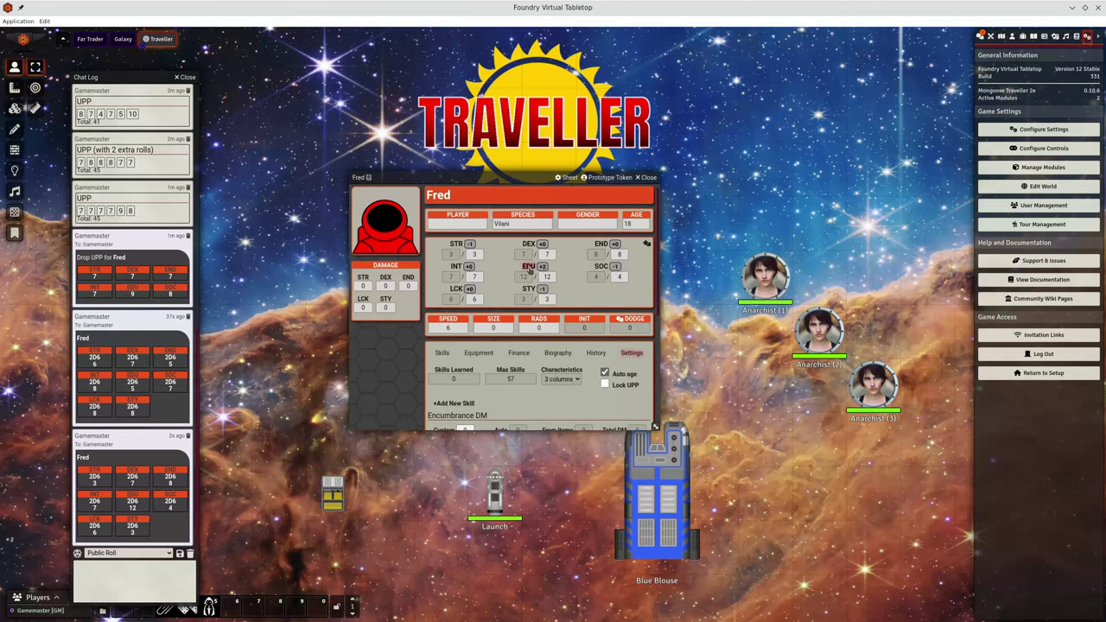
drag(530, 269, 461, 252)
Hide LCK and STY from Fred's displayed characteristics and return to the skills list
scroll(551, 297, down, 5)
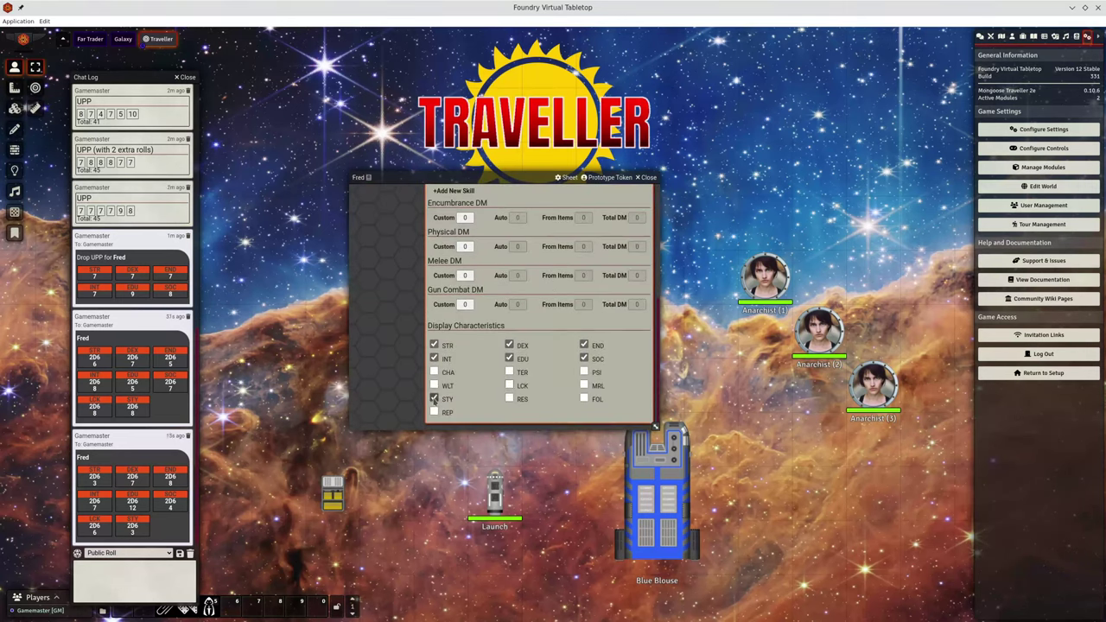
scroll(551, 385, up, 5)
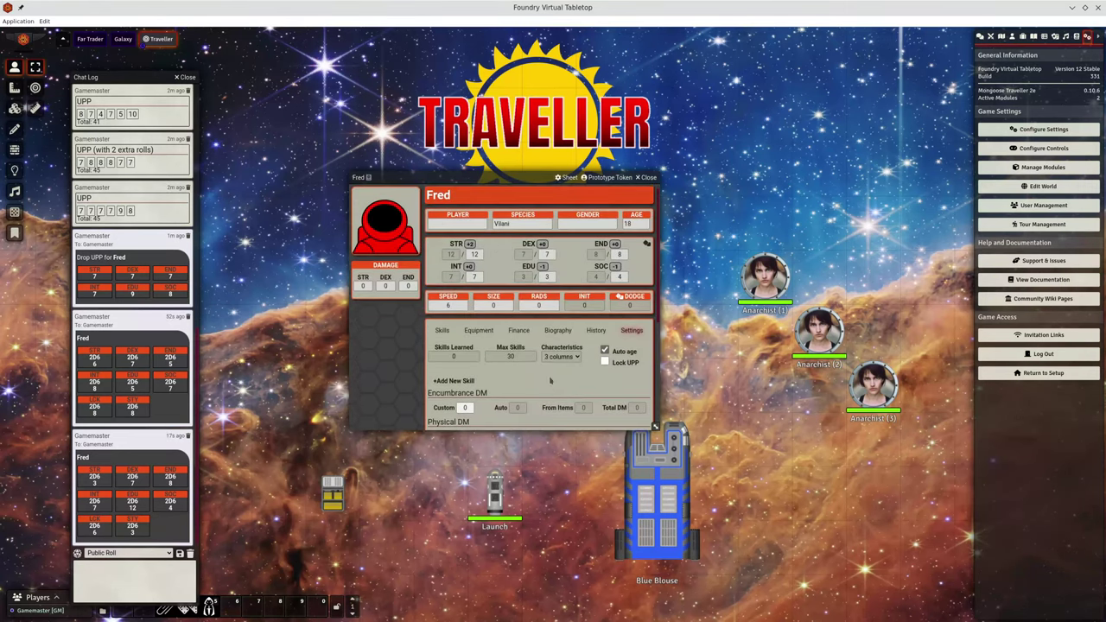
click(441, 330)
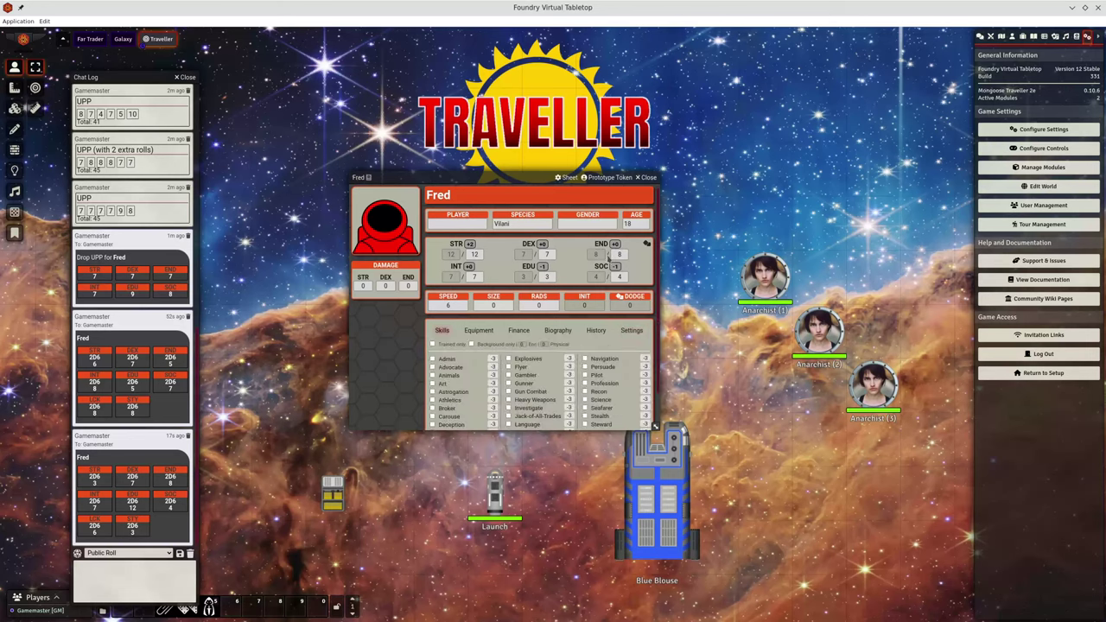
Re-roll Fred's characteristics three times using the average variant
click(646, 247)
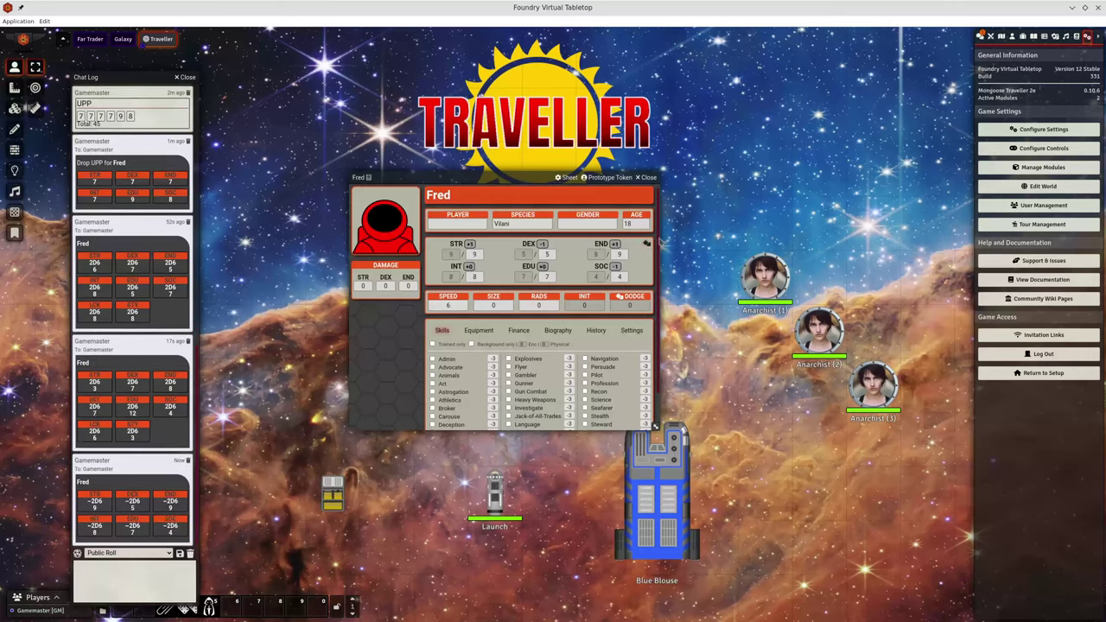
click(646, 246)
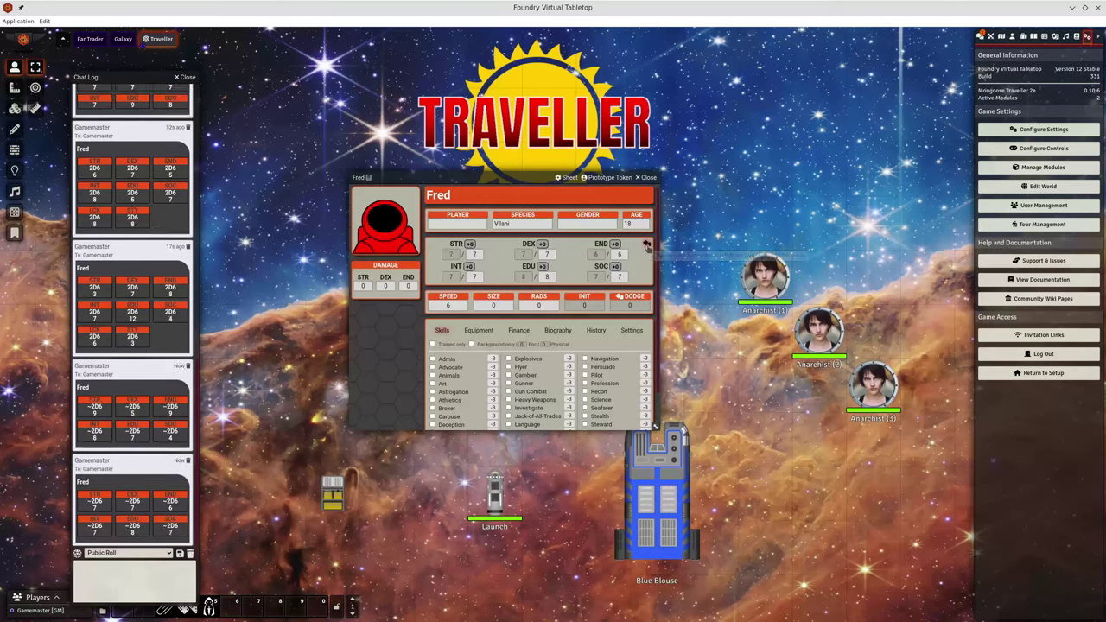
click(646, 247)
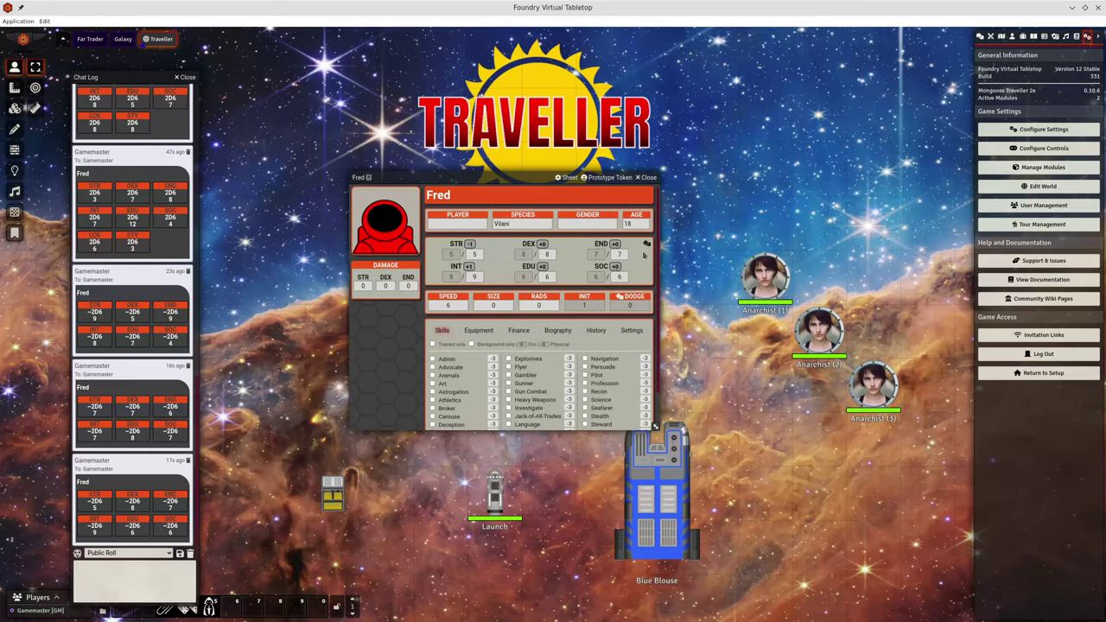
Apply the vary option to Fred's characteristics twice, and move the sheet clear of the Anarchist tokens
click(645, 246)
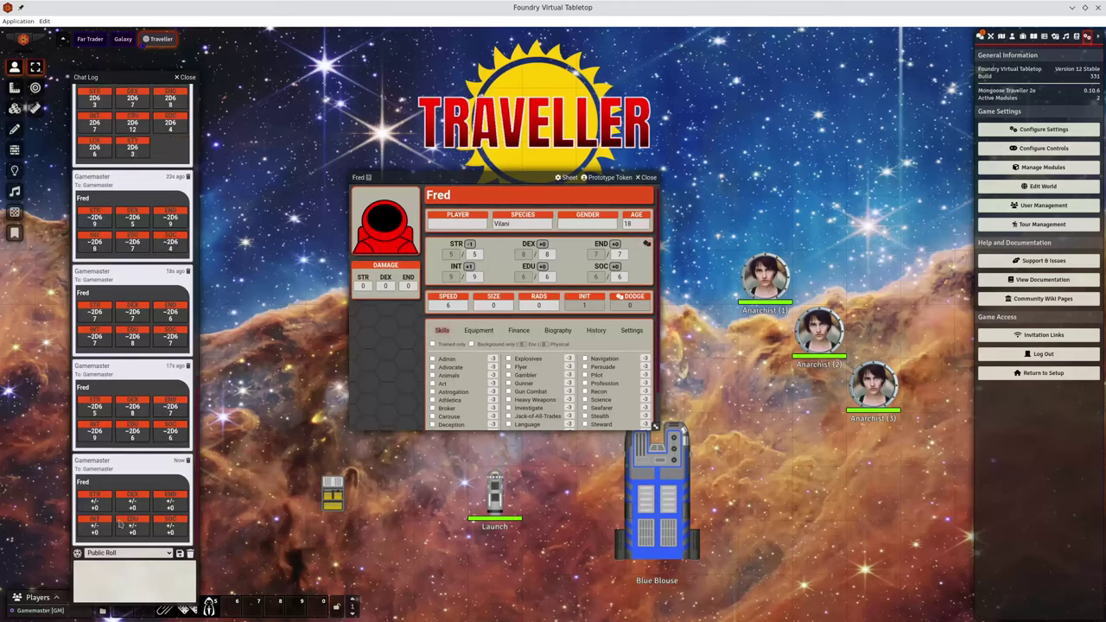
click(646, 247)
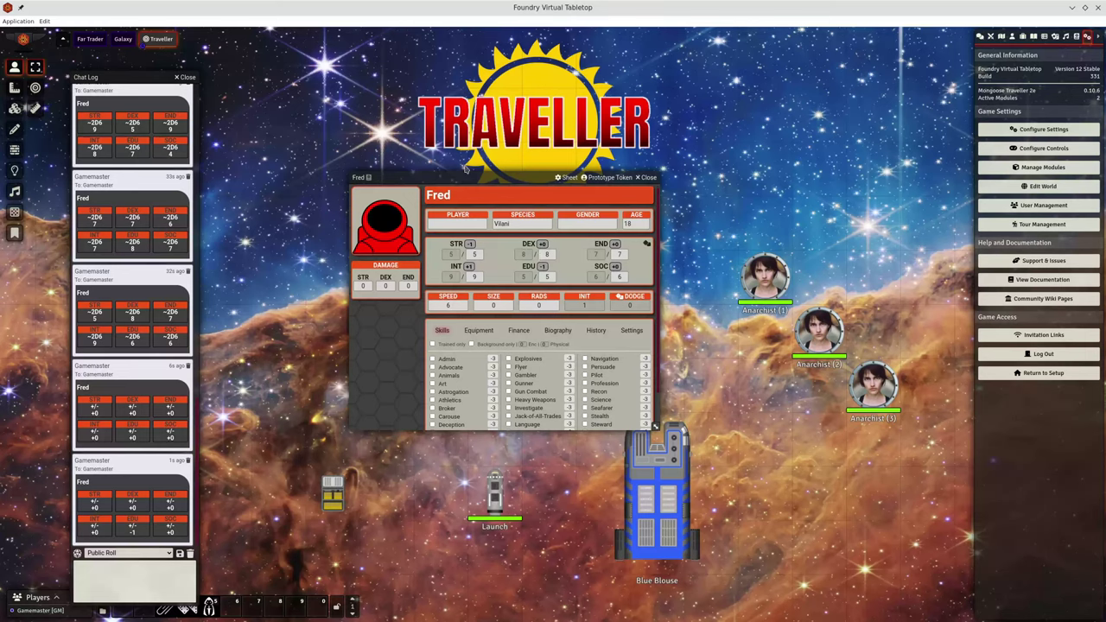
drag(461, 171, 357, 118)
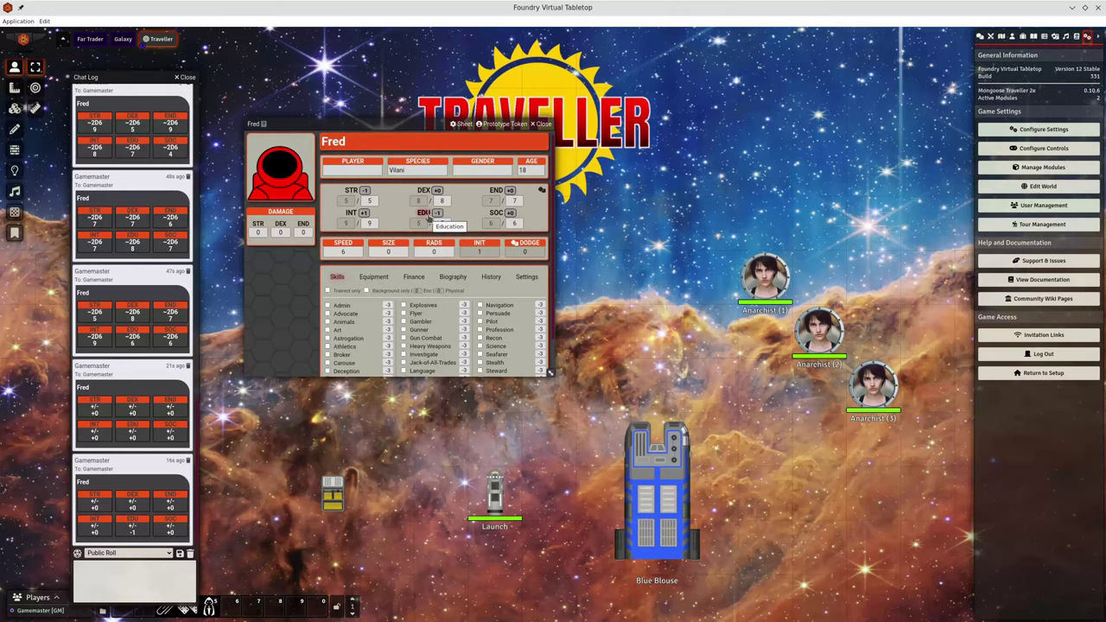
Open the token sheet of Anarchist (1) and move it over Fred's sheet, clear of the other Anarchist tokens
double_click(764, 279)
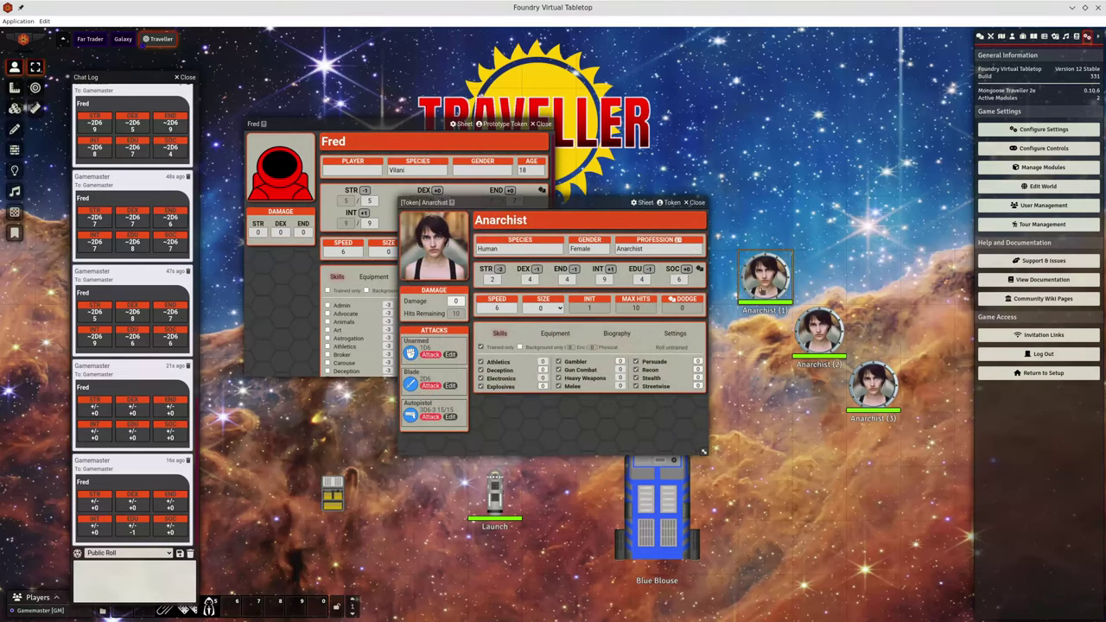
drag(519, 202, 328, 187)
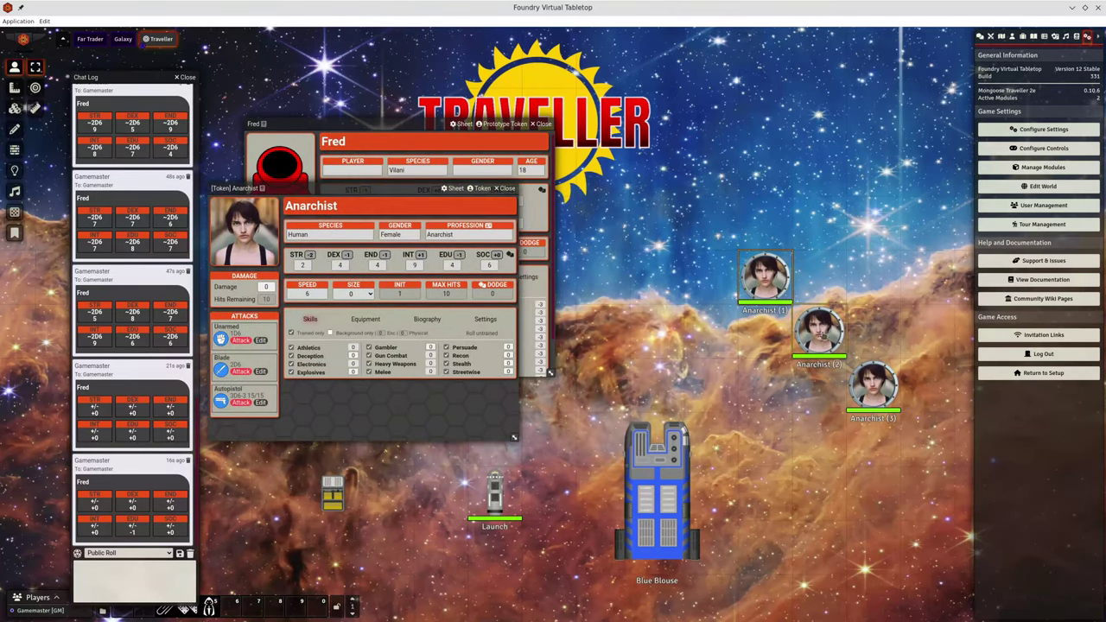
Open the token sheets of Anarchist (2) and Anarchist (3) and arrange them apart so all three Anarchists' characteristics can be compared
double_click(819, 328)
drag(577, 207, 648, 317)
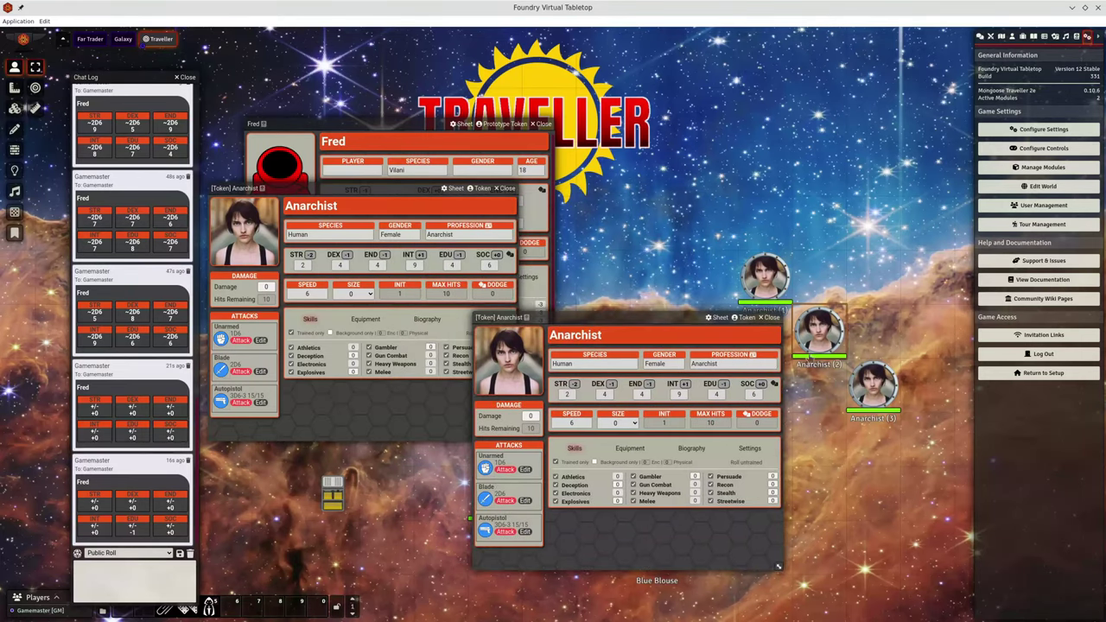
double_click(855, 382)
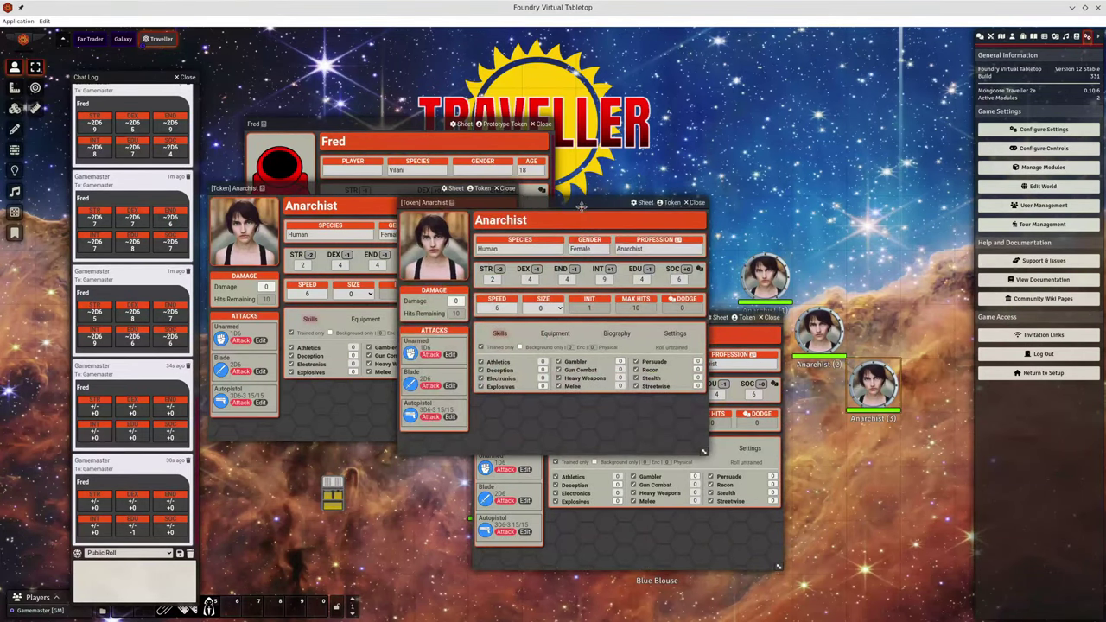
drag(581, 205, 802, 98)
drag(592, 312, 630, 339)
Apply the vary option once to the characteristics of each of the three Anarchist tokens
click(810, 411)
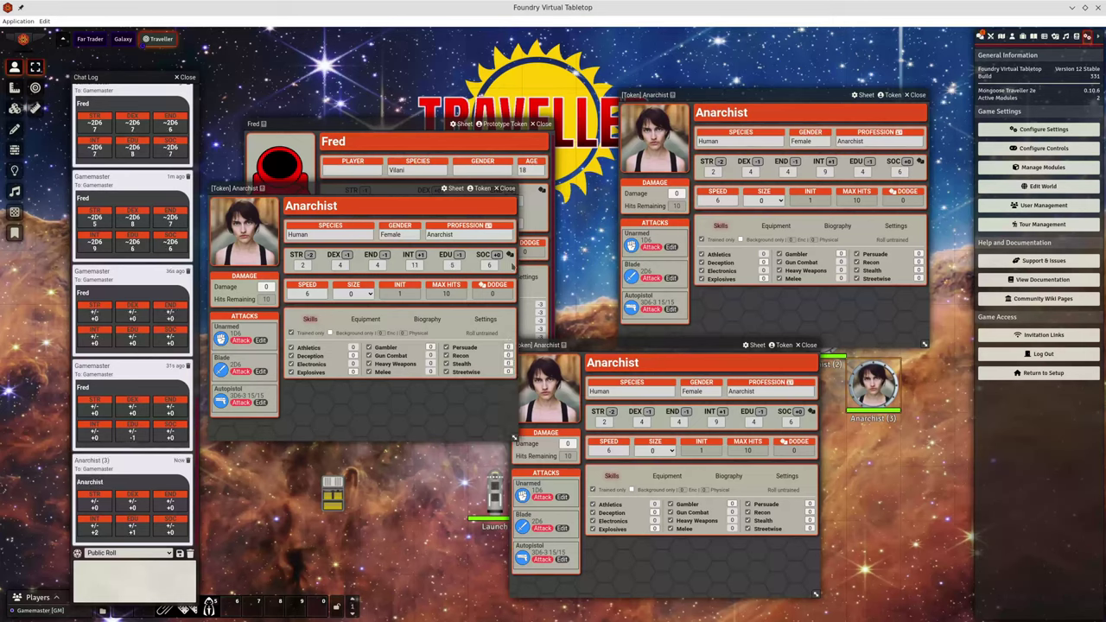
click(812, 411)
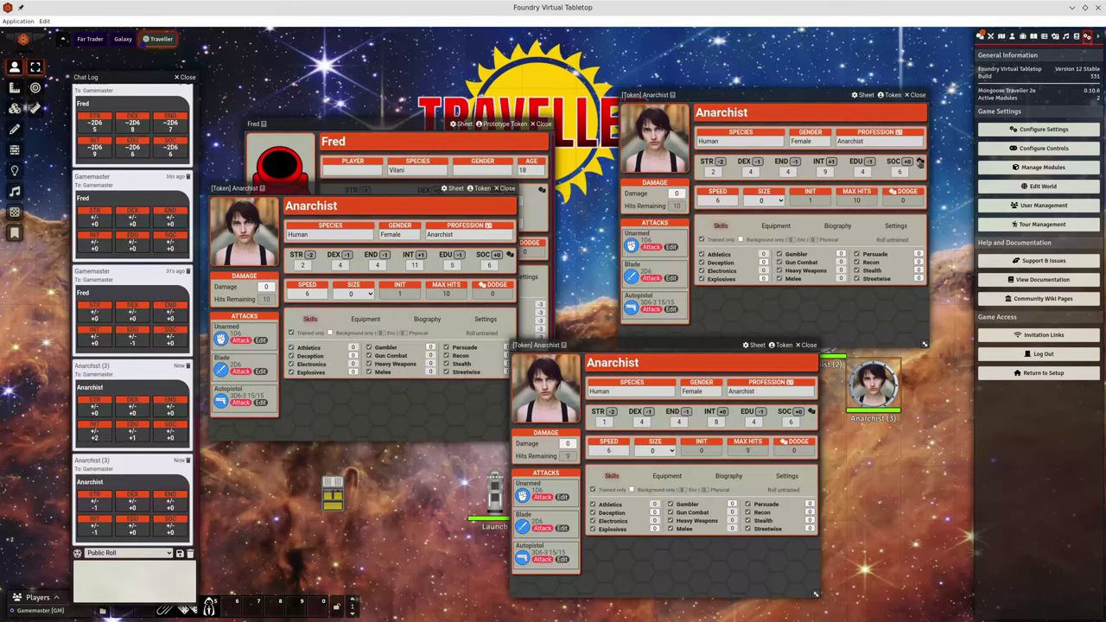
click(921, 161)
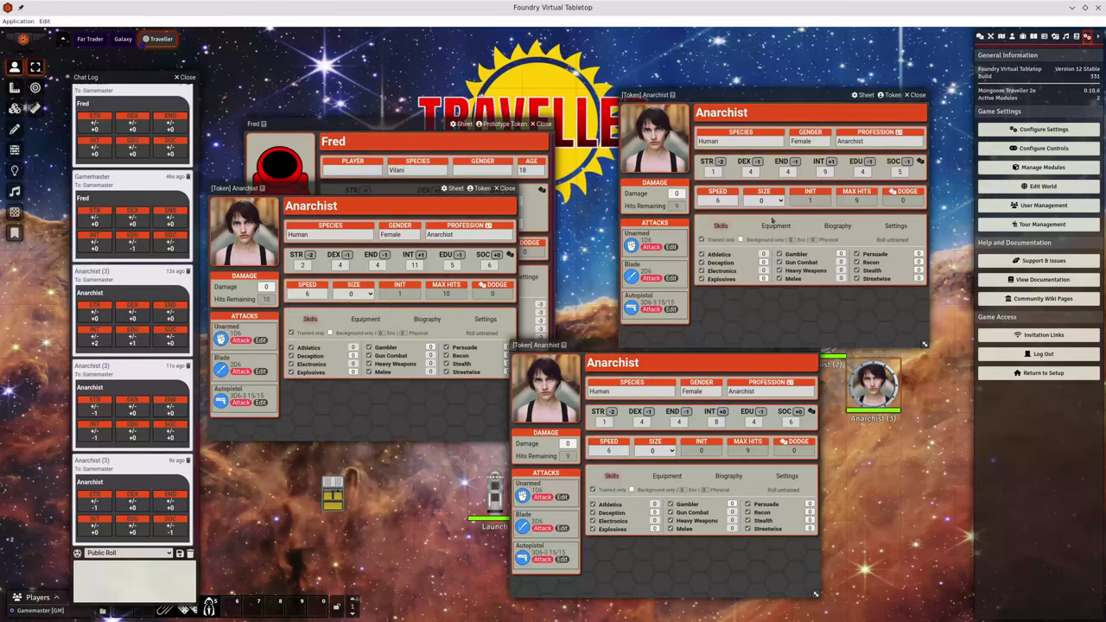
Close all three Anarchist token sheets and move Fred's sheet to the middle of the scene
click(918, 95)
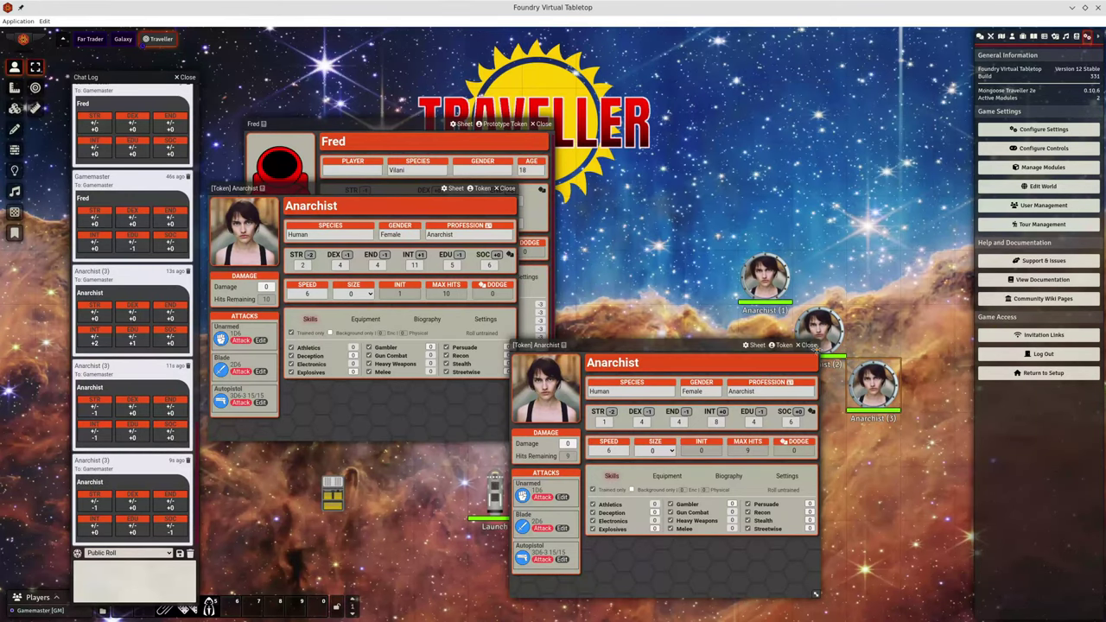
click(807, 345)
click(506, 188)
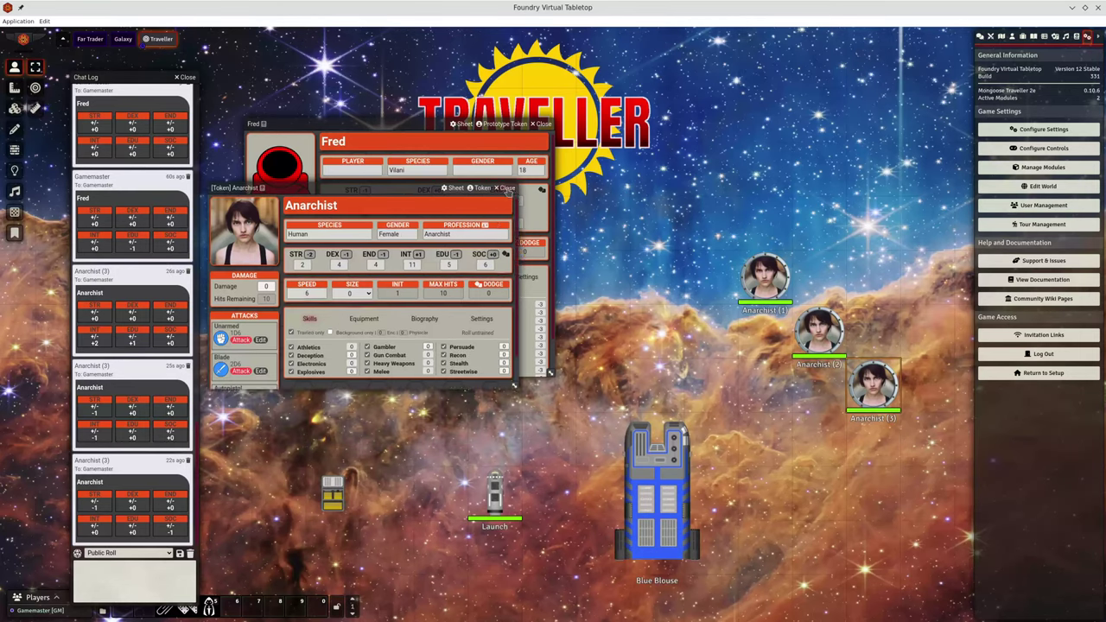
drag(380, 123, 535, 197)
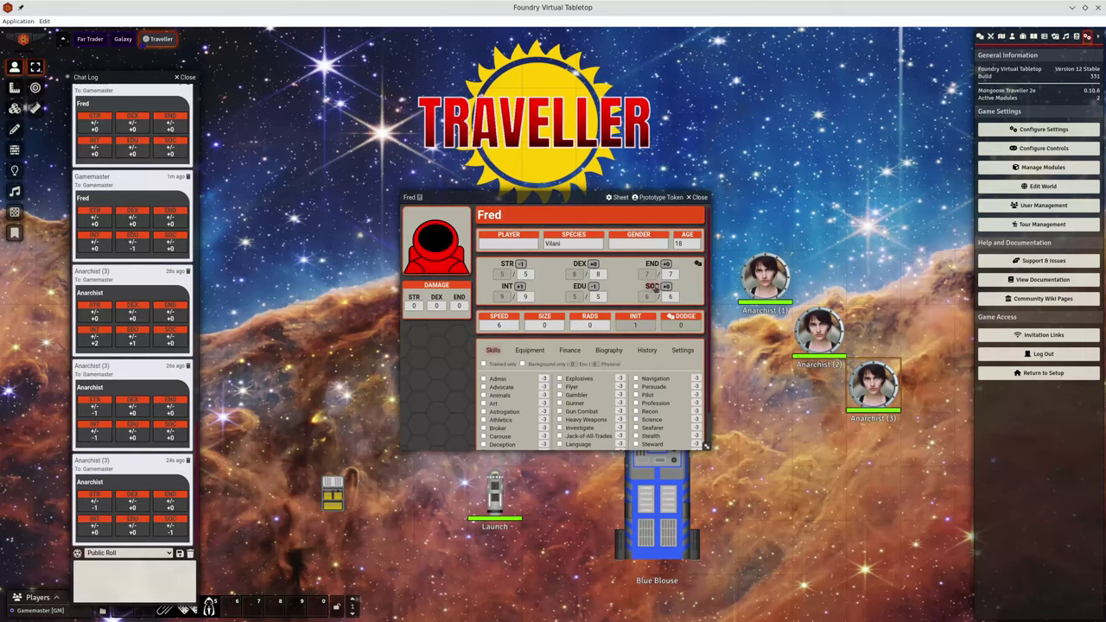
Swap Fred's SOC and END values, and enable Lock UPP in his settings before returning to the skills list
drag(654, 286, 641, 278)
click(683, 351)
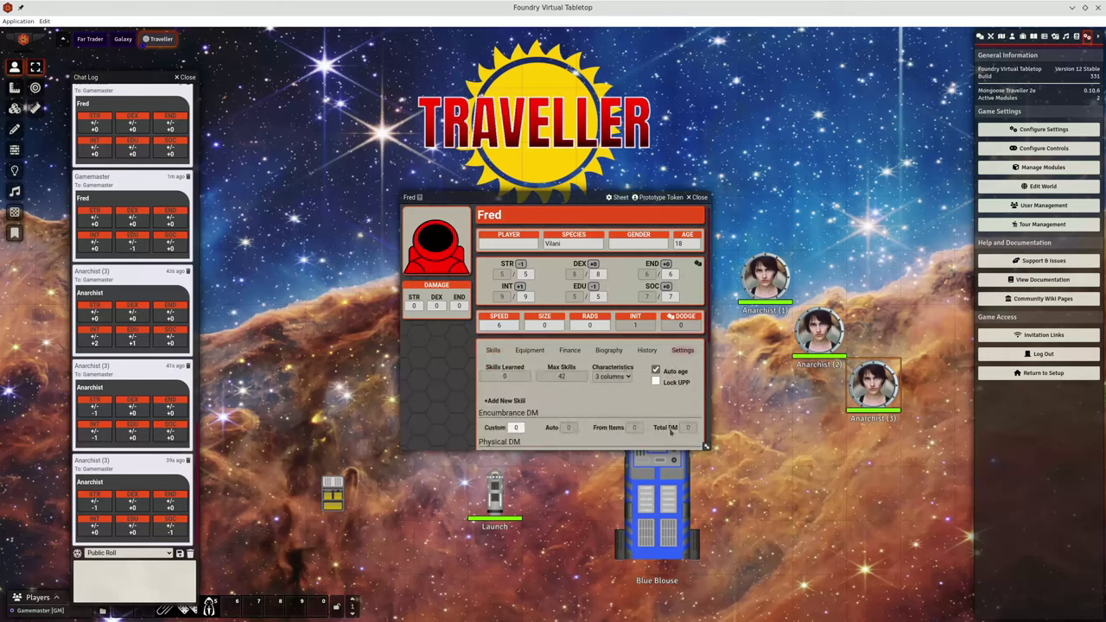
click(656, 383)
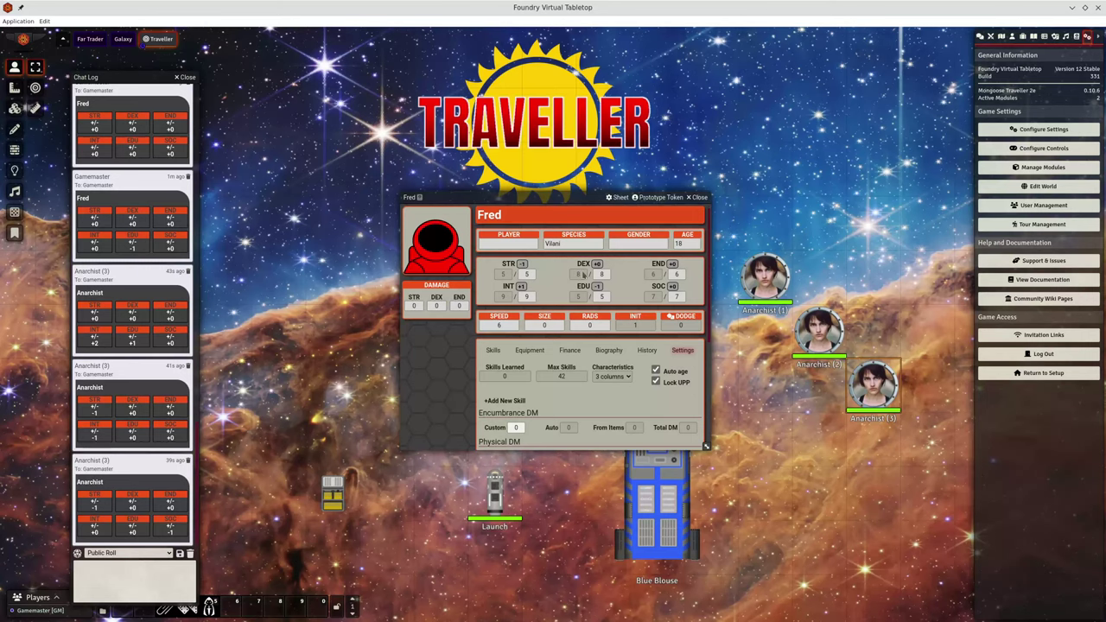
click(492, 350)
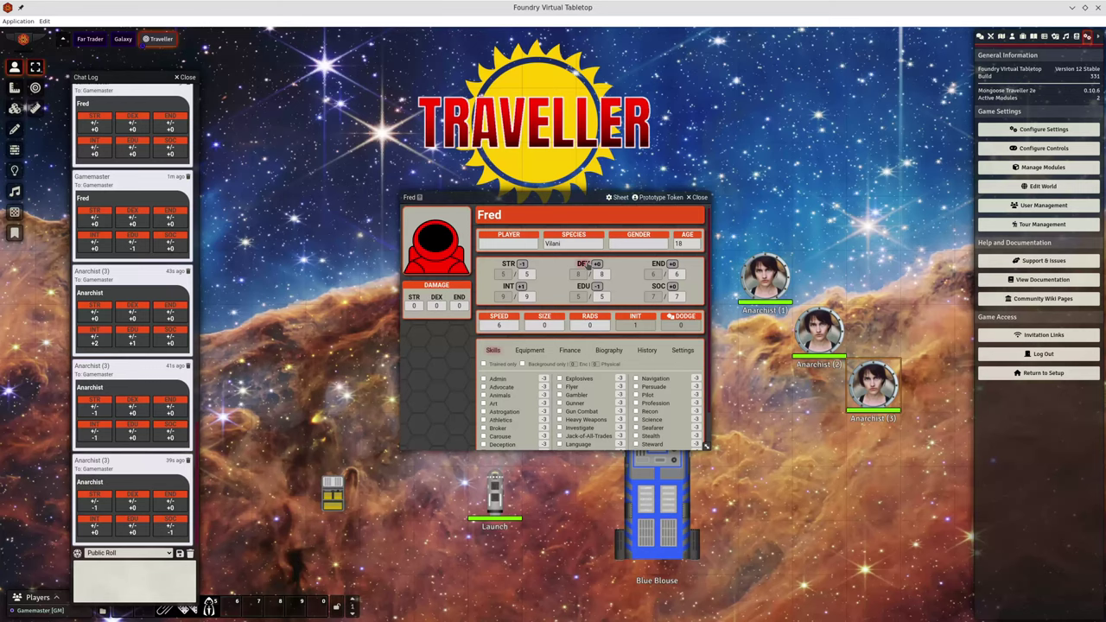
Set Fred's STR to 7 by hand while the UPP is locked, and move his sheet further from the Anarchist tokens
double_click(577, 273)
text(3)
click(526, 273)
key(Tab)
click(547, 280)
drag(568, 197, 490, 169)
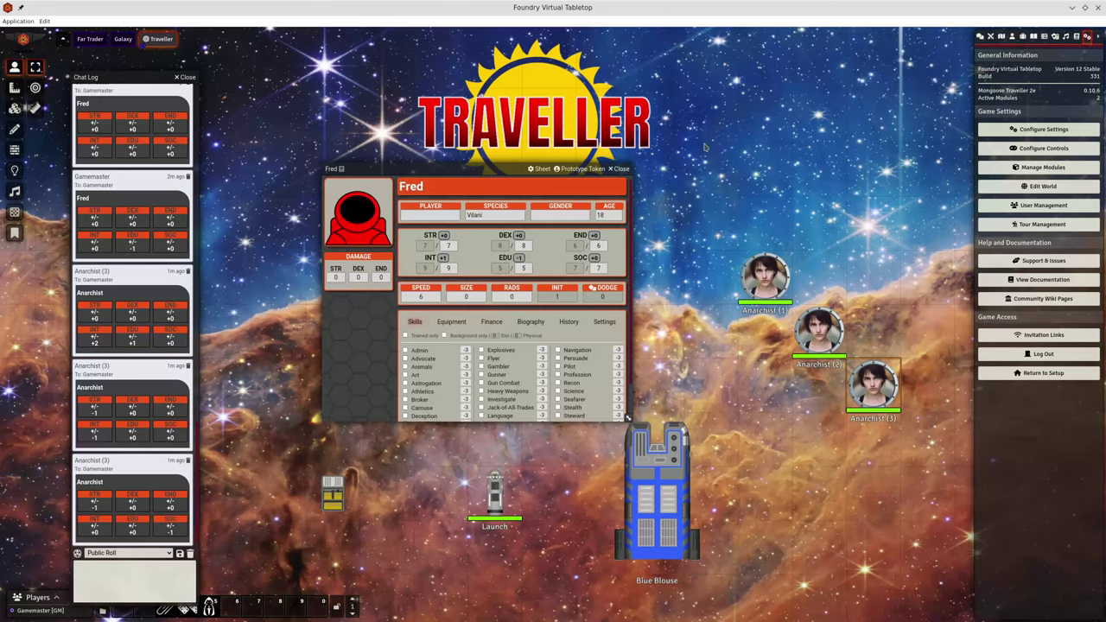
Create a Package actor named Aslan in the Templates folder
click(1036, 38)
click(1011, 37)
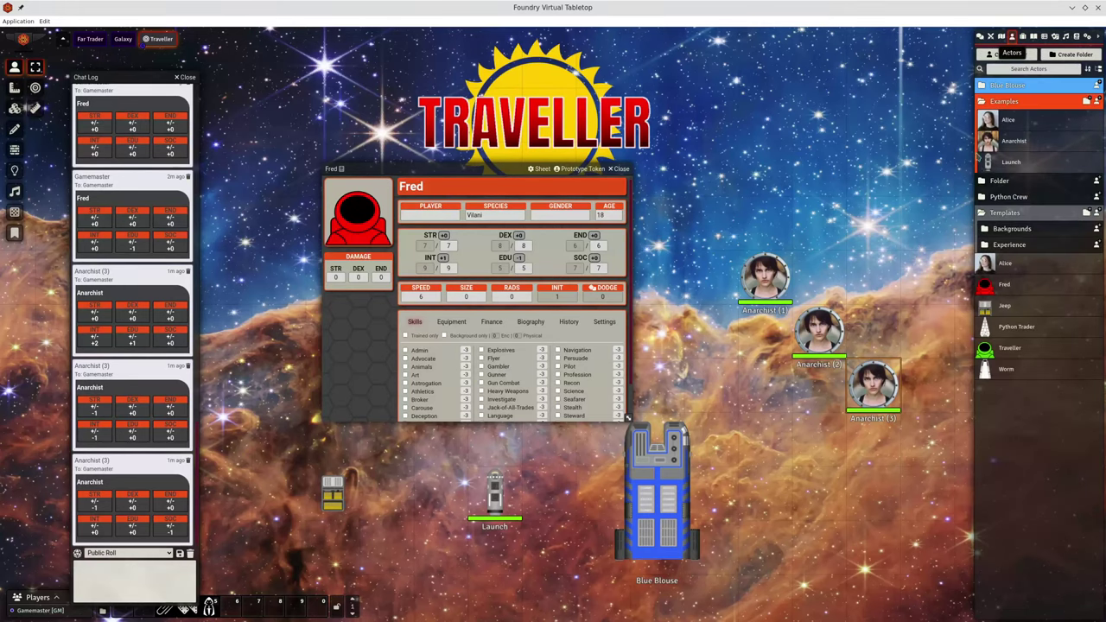
click(1095, 217)
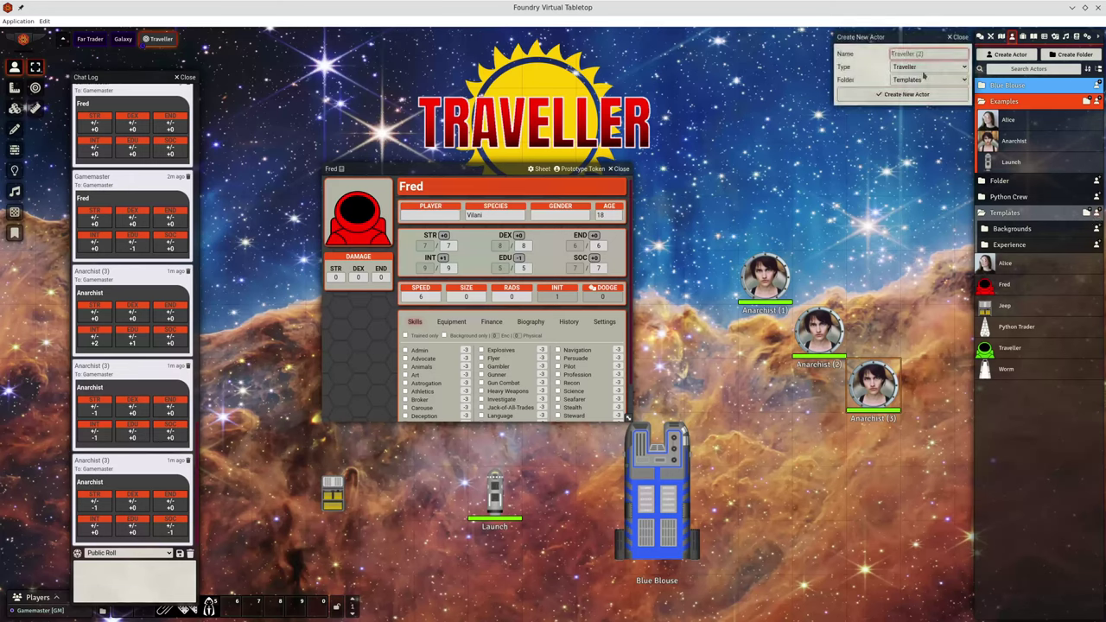
click(924, 68)
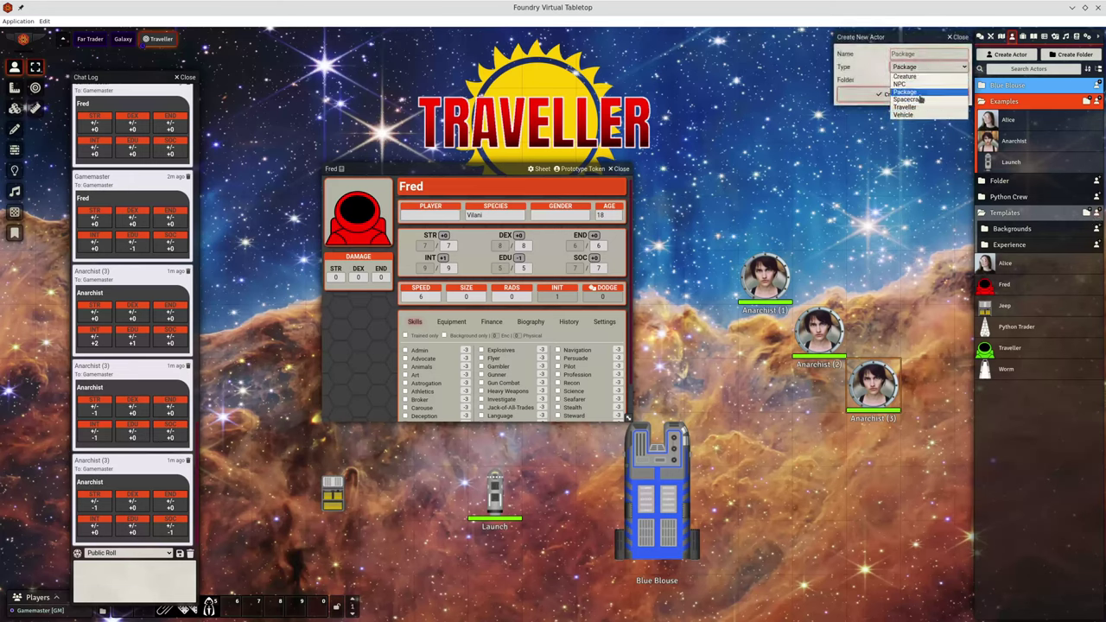
click(915, 92)
text(Aslan)
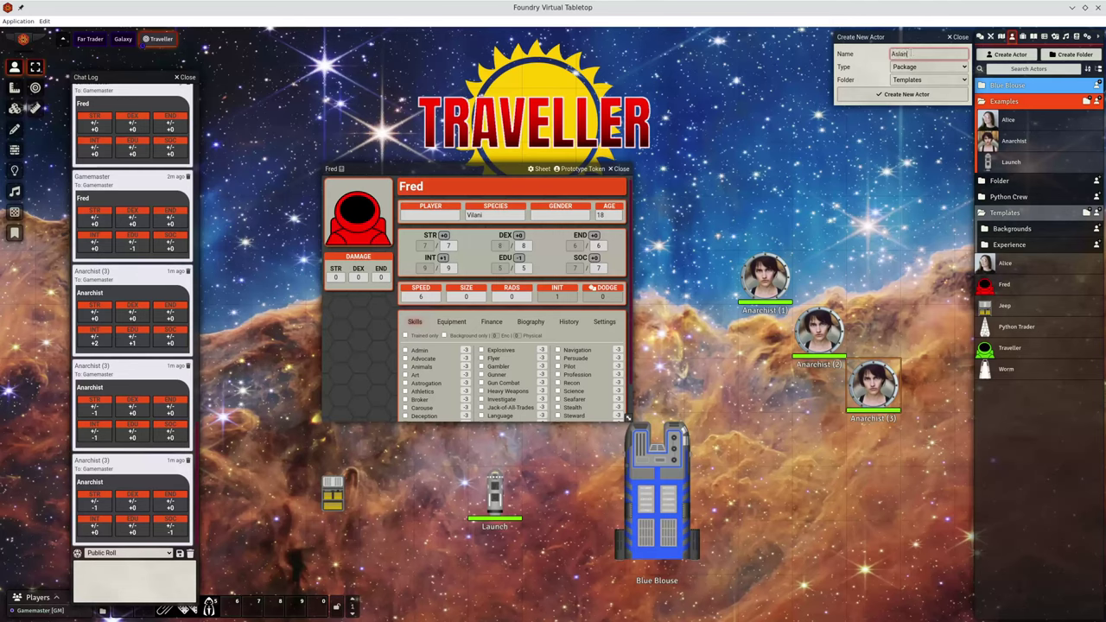
key(Return)
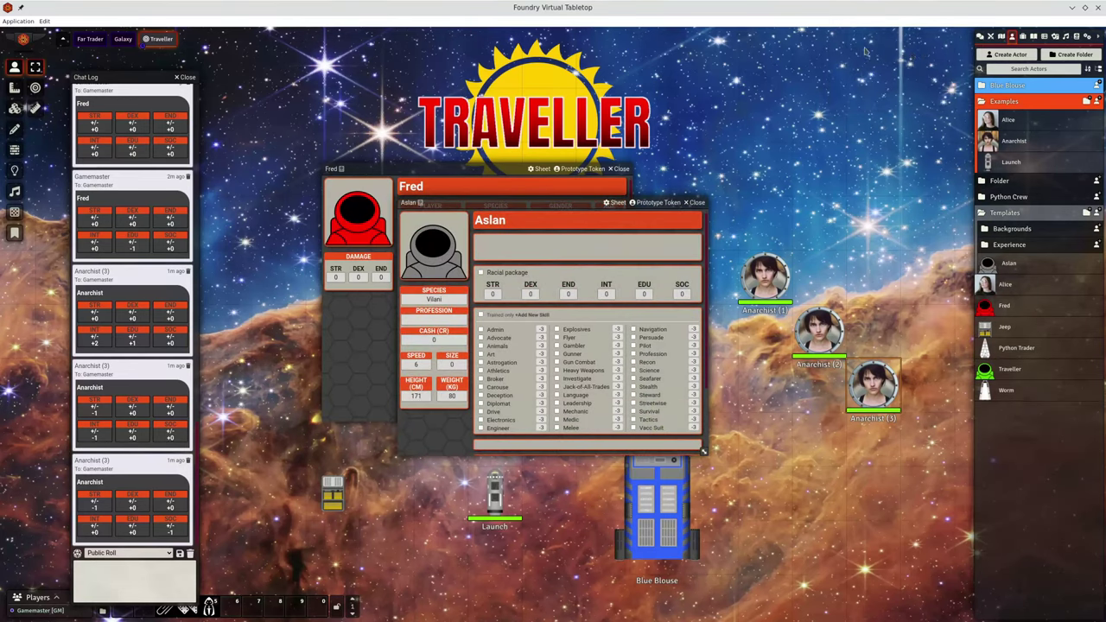
Mark Aslan as a racial package with STR 2D6+2 and DEX 2D6-2
drag(543, 203, 656, 189)
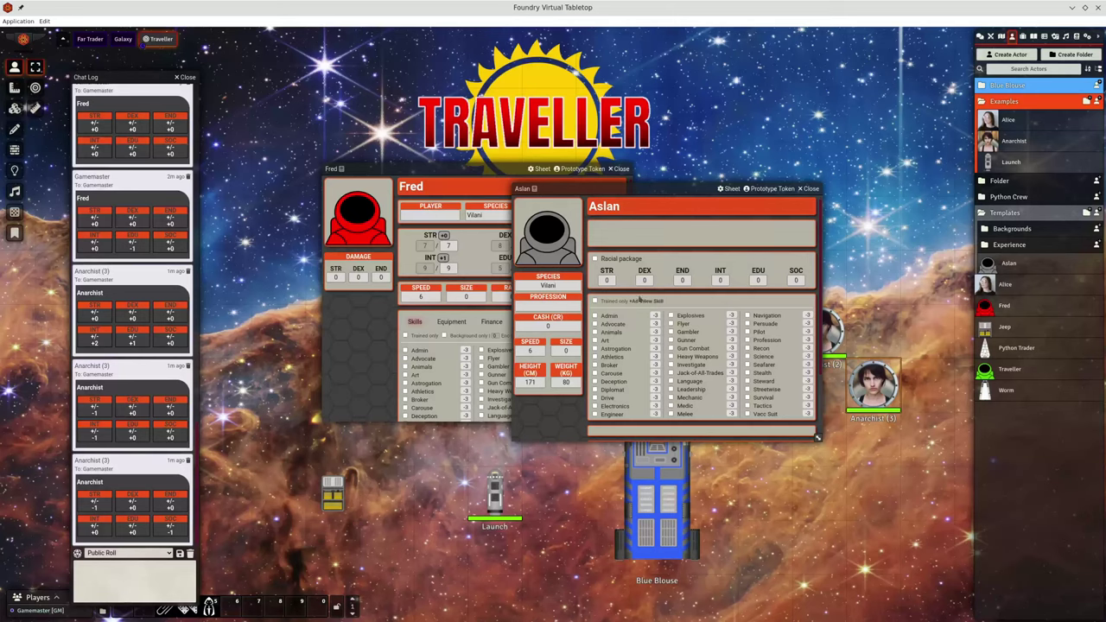
click(667, 331)
click(594, 258)
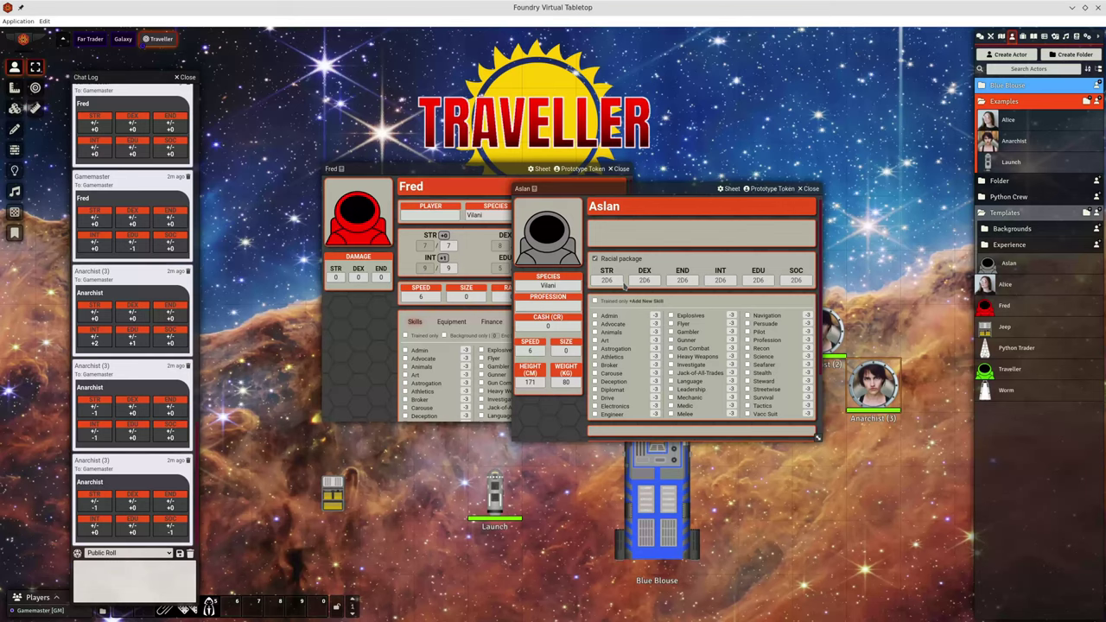
click(607, 280)
text(+2)
click(644, 281)
key(BackSpace)
text(6-2)
Display the TER characteristic instead of SOC on the Aslan package
scroll(744, 269, down, 2)
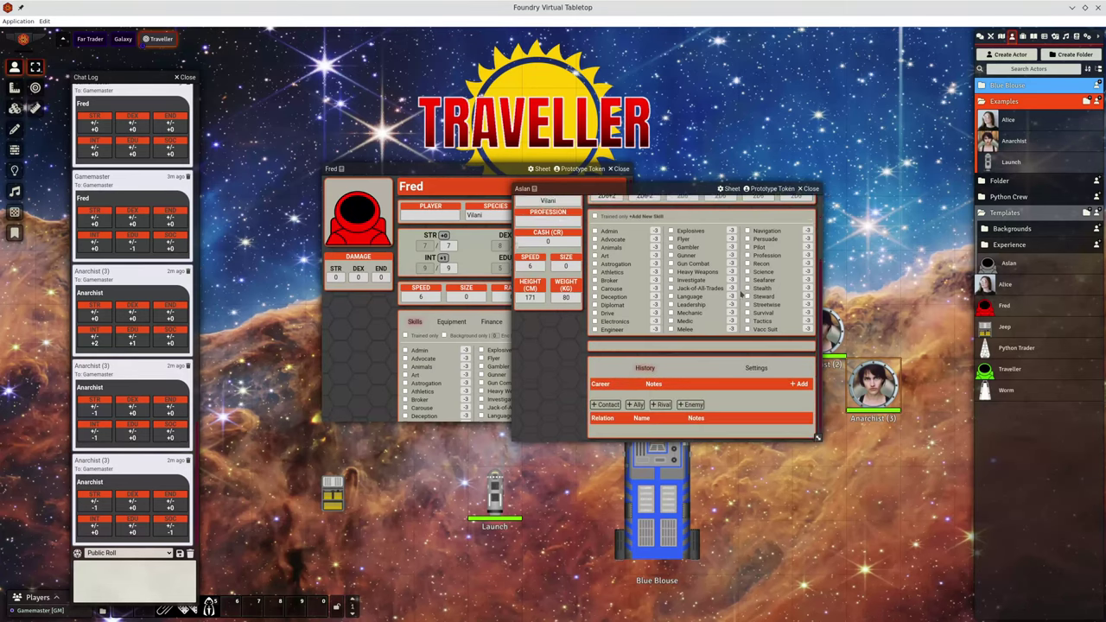
click(756, 365)
scroll(691, 367, down, 2)
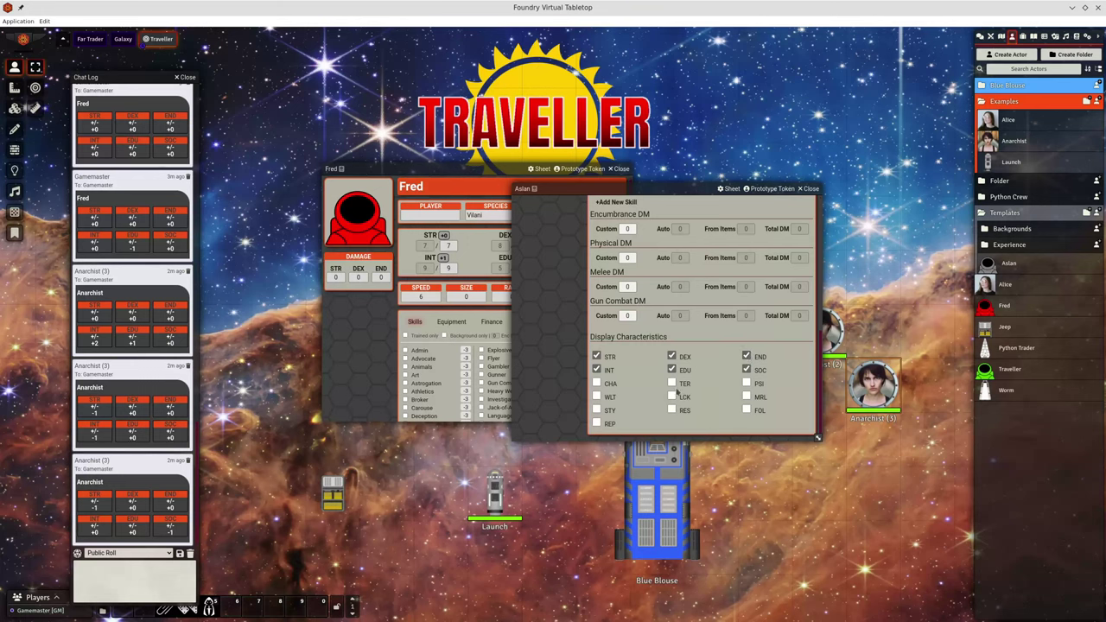
click(672, 384)
scroll(704, 396, up, 1)
scroll(743, 403, up, 6)
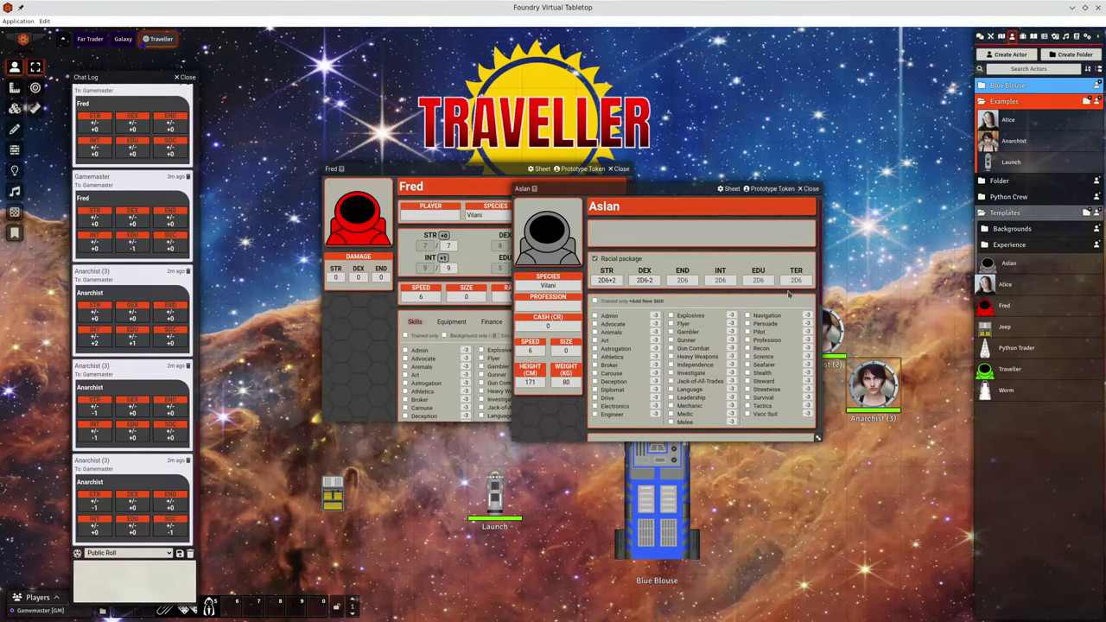
Set the Aslan package's TER to 0 and move its sheet beside Fred's
click(796, 280)
double_click(795, 280)
text(0)
click(776, 265)
drag(661, 189, 782, 224)
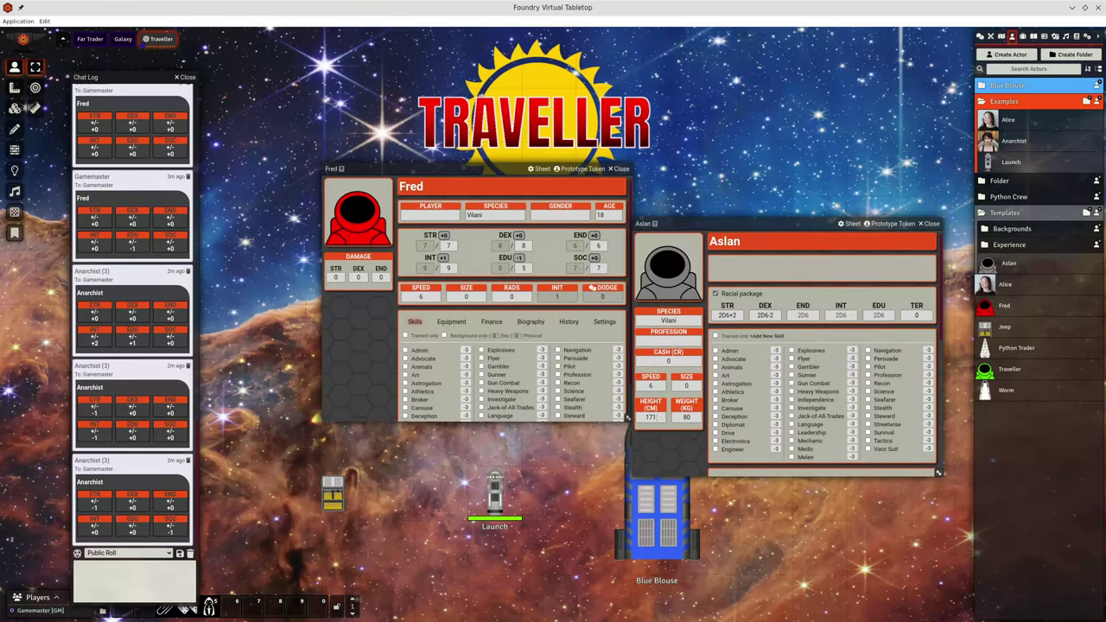
Set the Aslan package's height to 200 cm and weight to 90 kg, and apply the package to Fred
double_click(653, 417)
text(200)
click(685, 417)
drag(1008, 263, 509, 251)
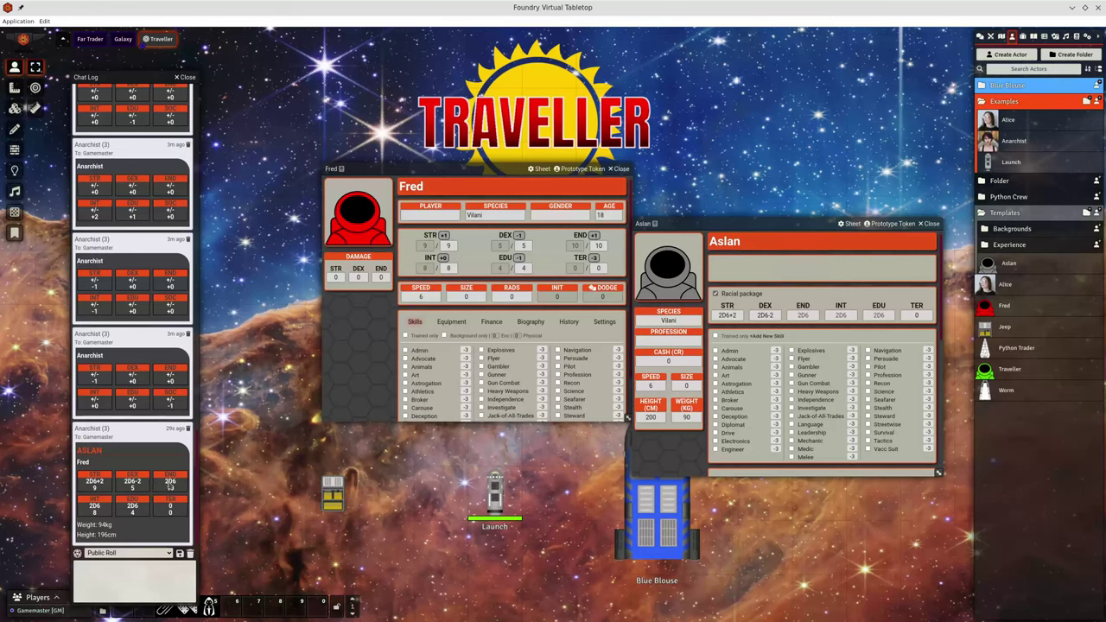
Unlock Fred's UPP and re-roll his characteristics twice using the Aslan dice formulas
click(603, 322)
click(577, 353)
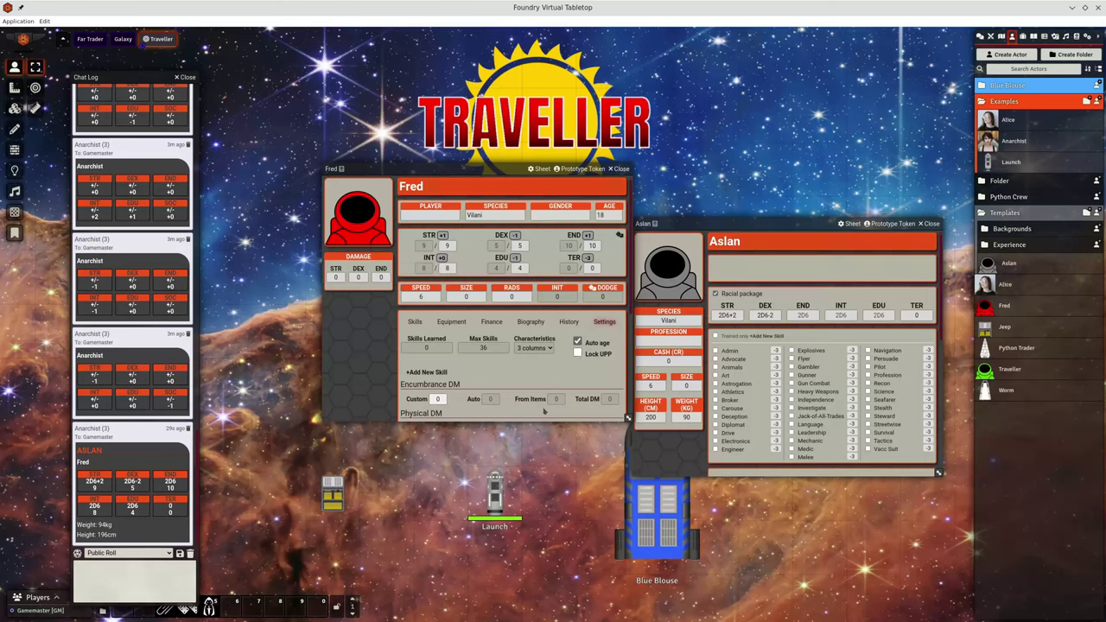
click(415, 321)
click(618, 236)
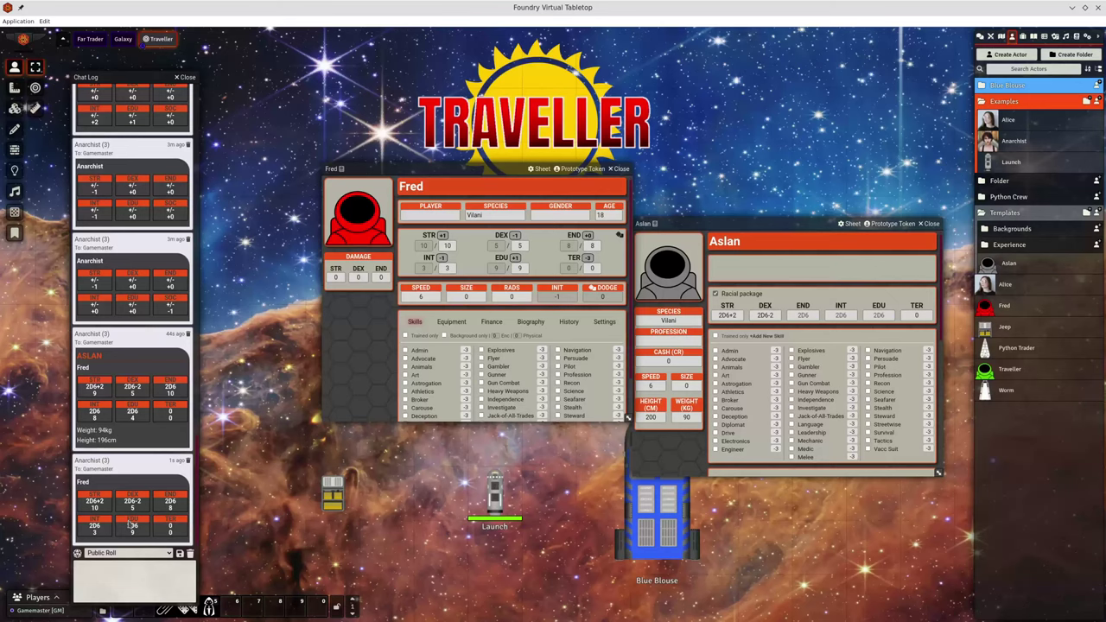
click(620, 235)
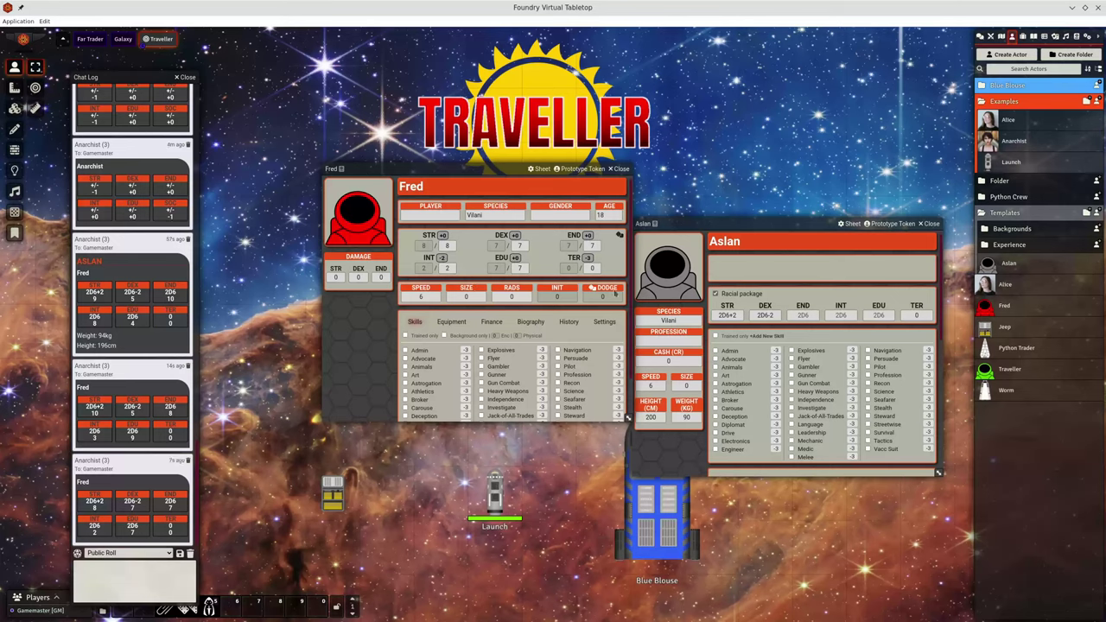
Lock Fred's UPP again and close the Aslan package sheet
click(604, 321)
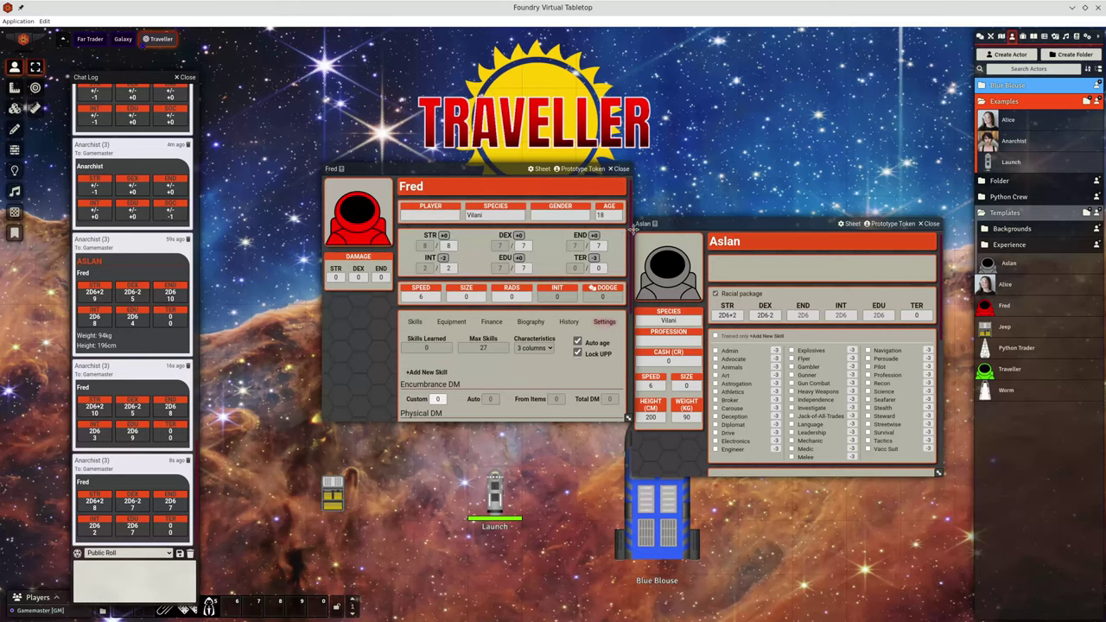
drag(749, 225, 669, 221)
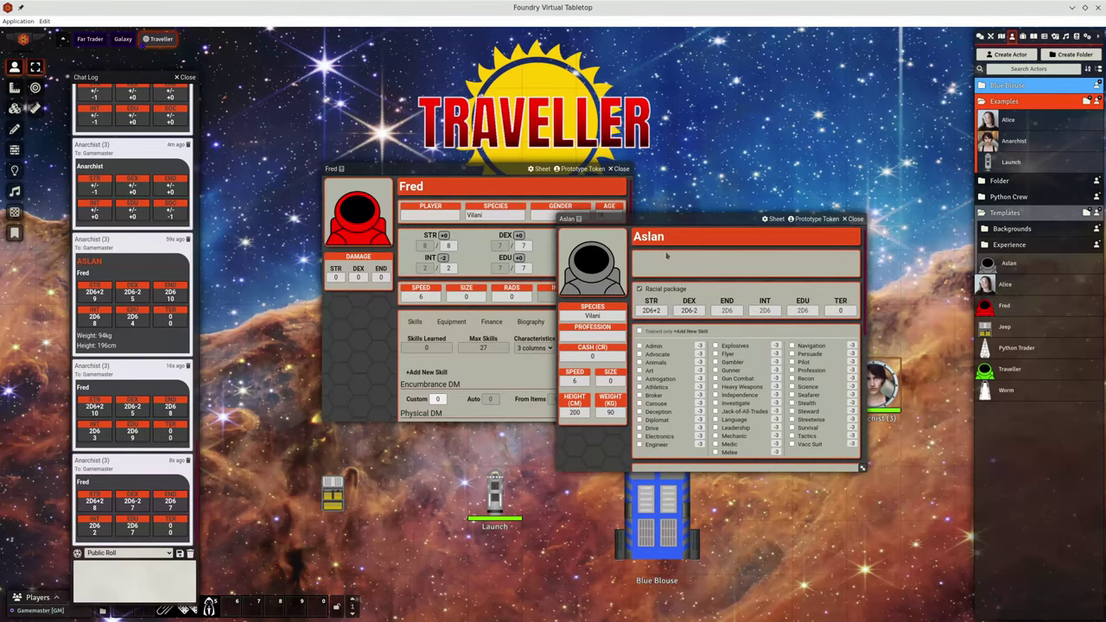
click(852, 222)
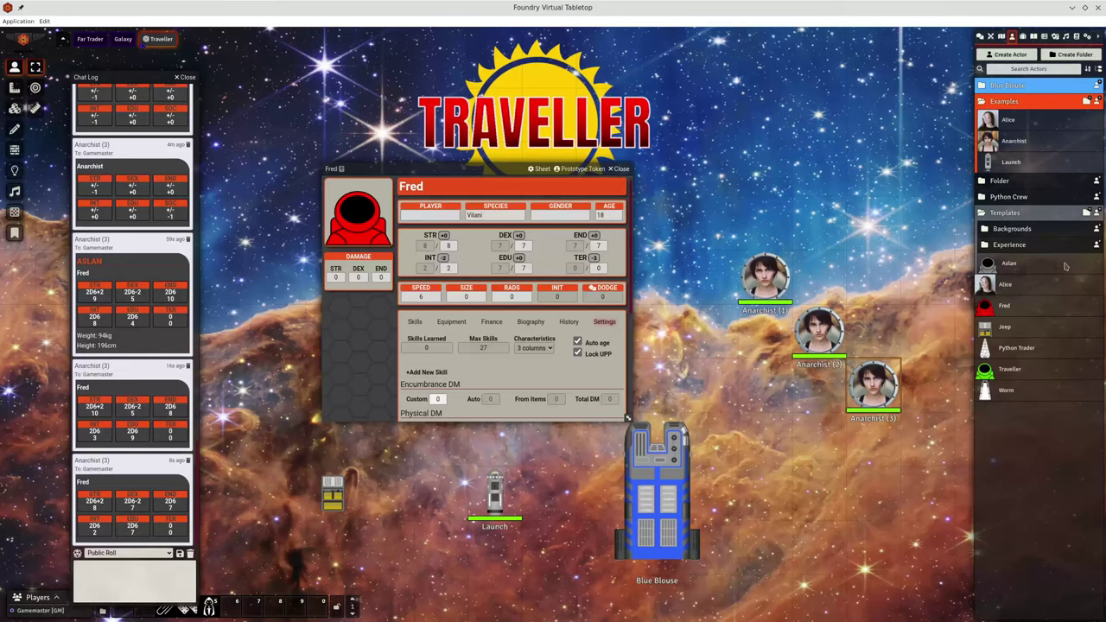
Create a Package actor named Street in the Templates folder and mark it as a racial package
click(1095, 214)
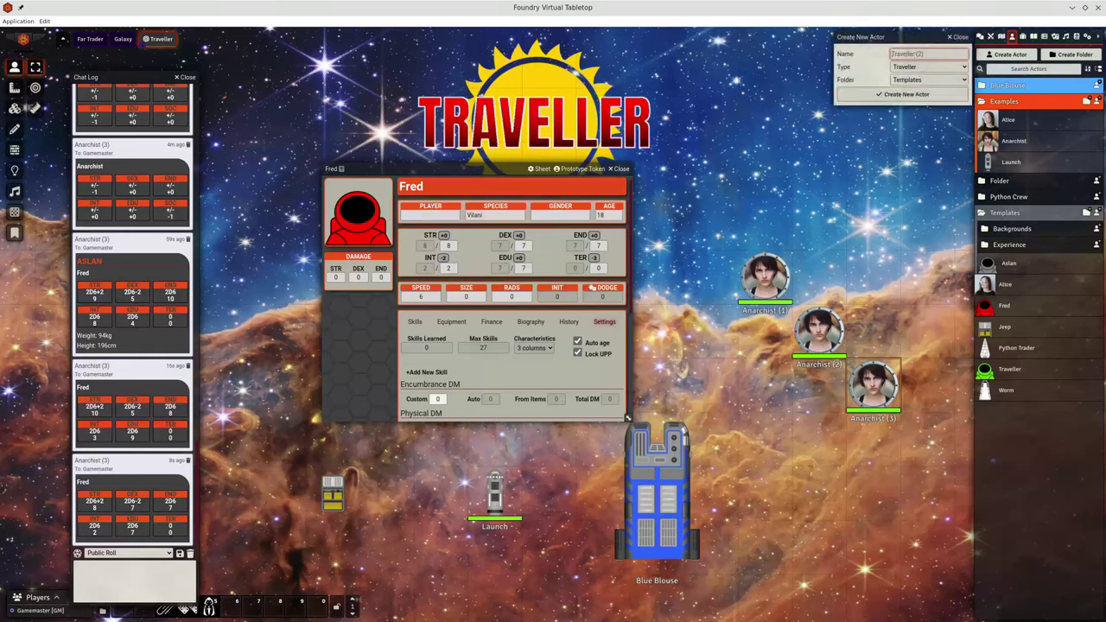
text(Sti)
click(935, 68)
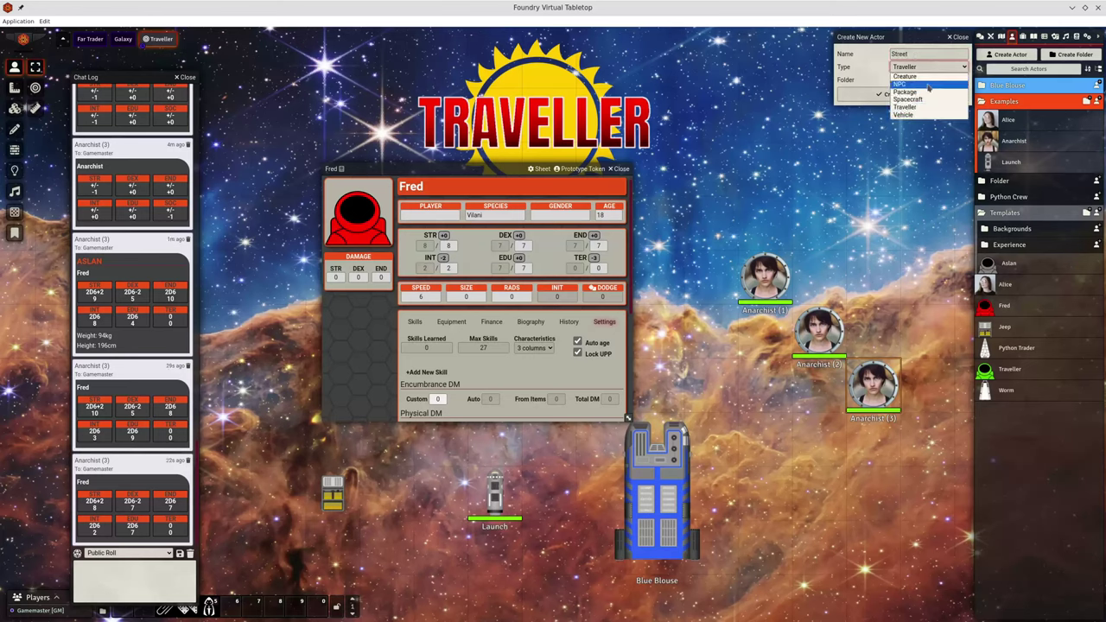
click(924, 92)
click(913, 95)
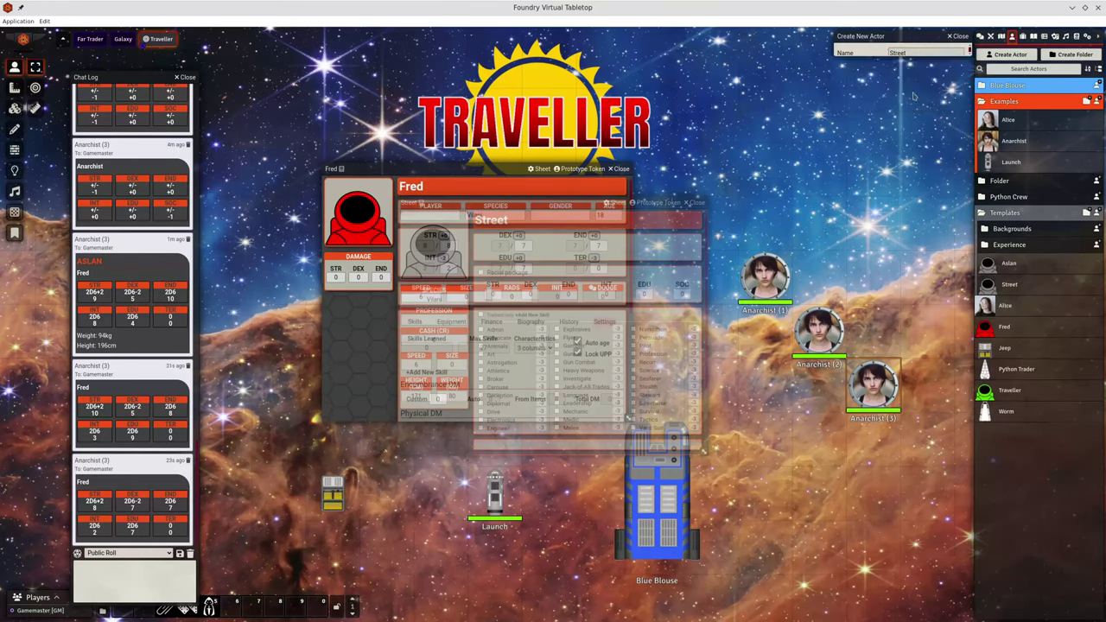
drag(516, 202, 600, 200)
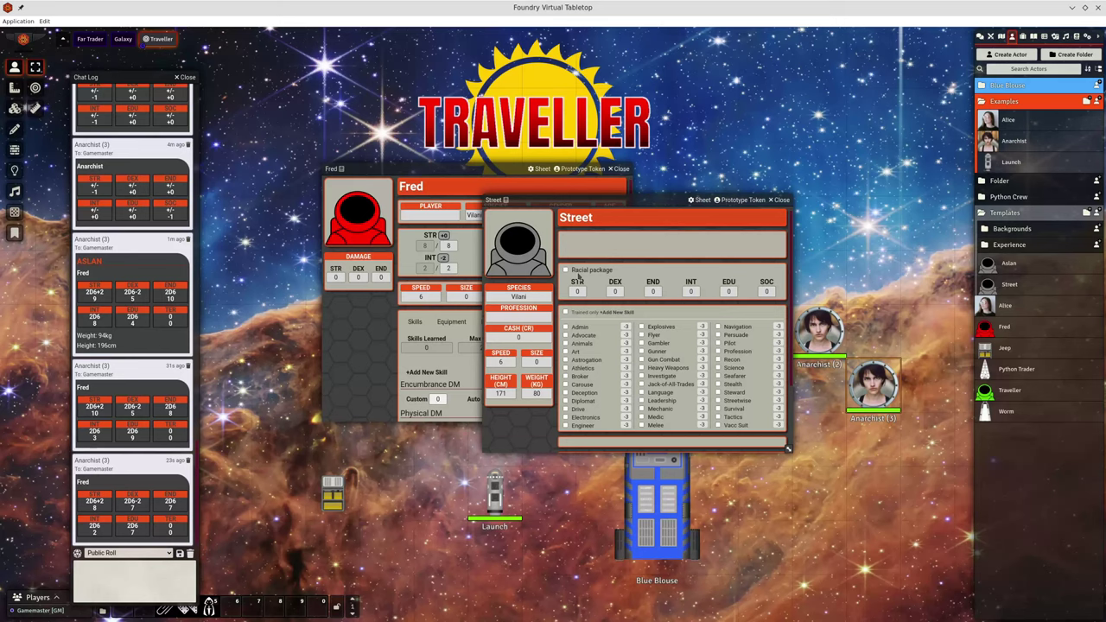
click(565, 271)
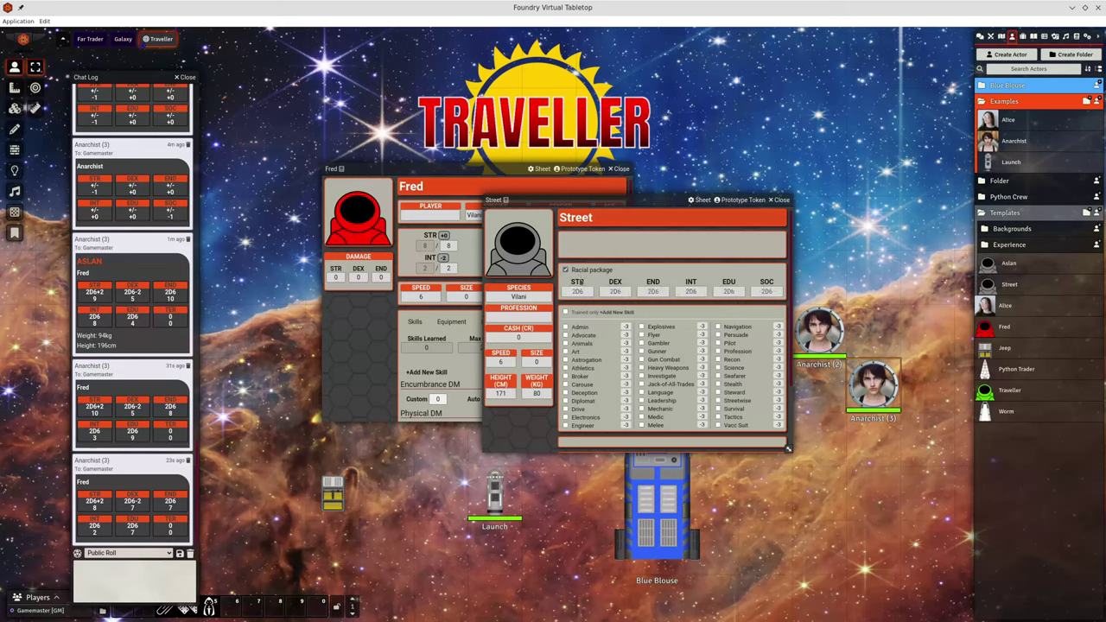
Set the Street package's EDU formula to 3D6kl2 and SOC to 2D3, and move its sheet clear of Fred's
click(577, 291)
text(D3)
click(760, 292)
text(2D3)
click(724, 292)
key(BackSpace)
key(BackSpace)
text(3D6kl2)
key(Return)
drag(654, 204, 736, 224)
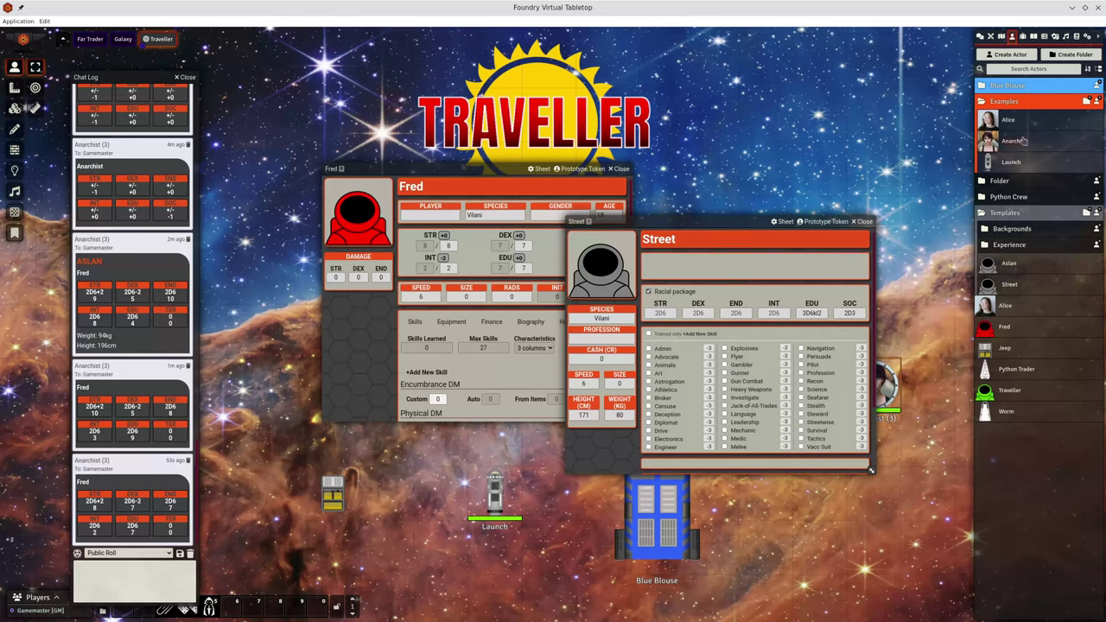
Swap TER for SOC in Fred's displayed characteristics and apply the Street package to him
drag(1017, 283, 473, 249)
drag(490, 168, 465, 138)
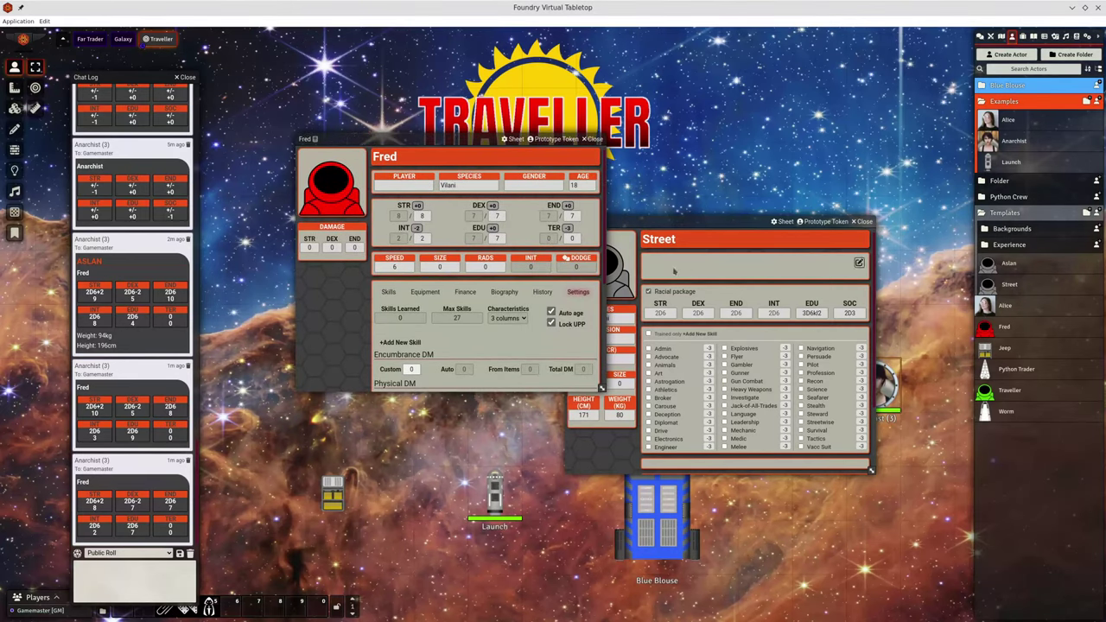
scroll(500, 364, down, 3)
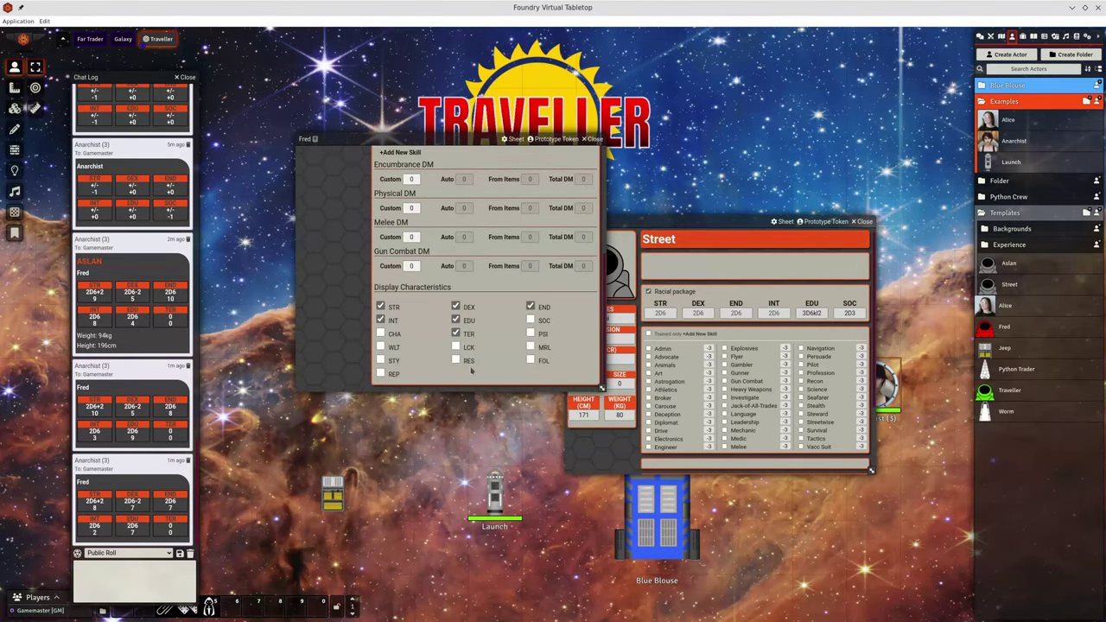
click(457, 335)
click(530, 320)
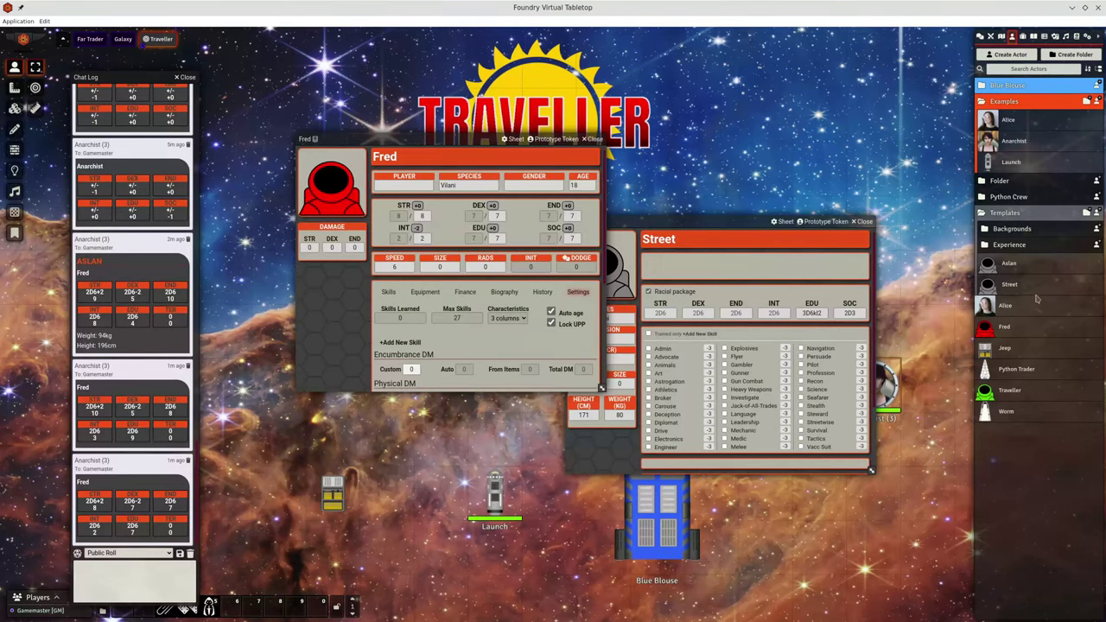
drag(1010, 287, 514, 230)
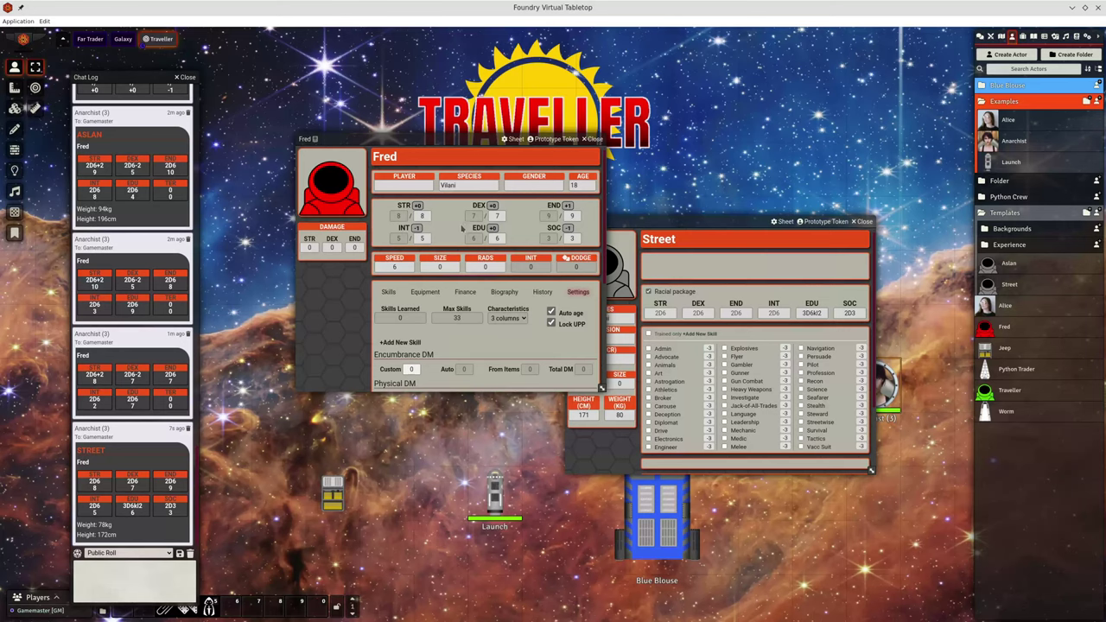
Set the Street package's STR to 2D6, DEX to 2D6+1 and END to 2D6-1, and apply it to Fred
click(660, 312)
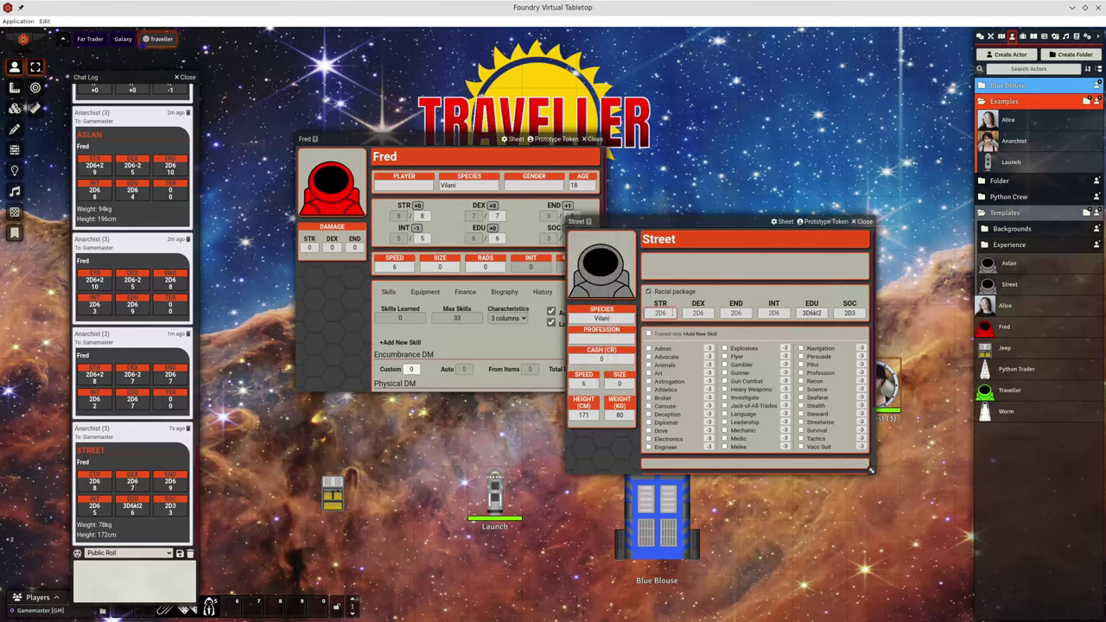
text(2D6)
click(689, 313)
click(736, 312)
text(2D6-1)
click(698, 313)
text(2D6+1)
click(716, 297)
drag(1009, 285, 471, 220)
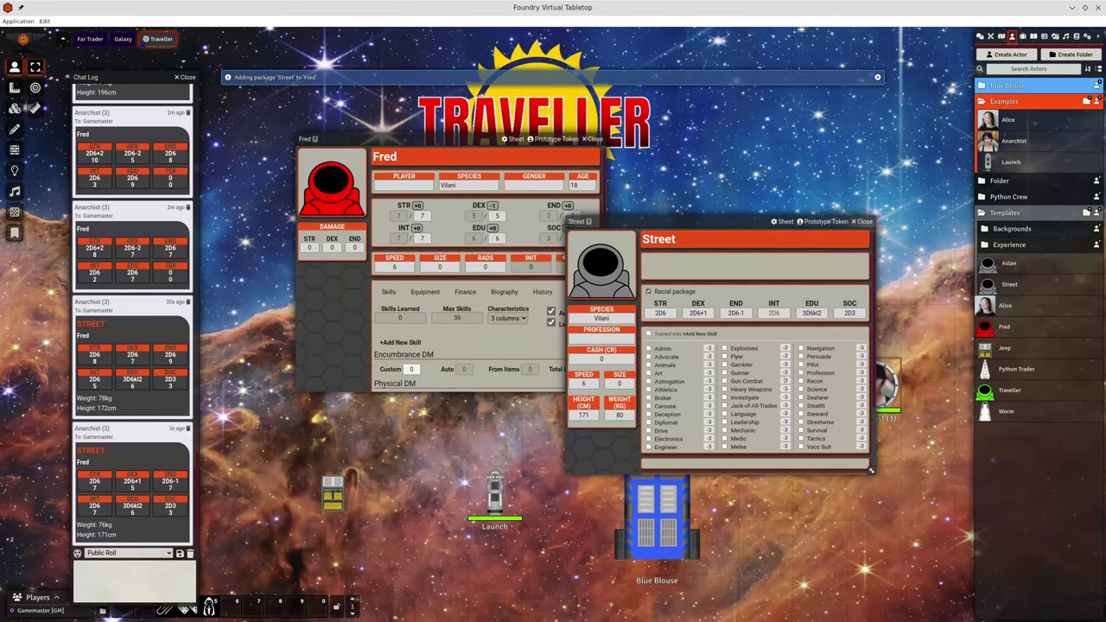
Set the Street package's STR, DEX and INT formulas to 2D3+3 and END to 2D3+3-1
click(660, 313)
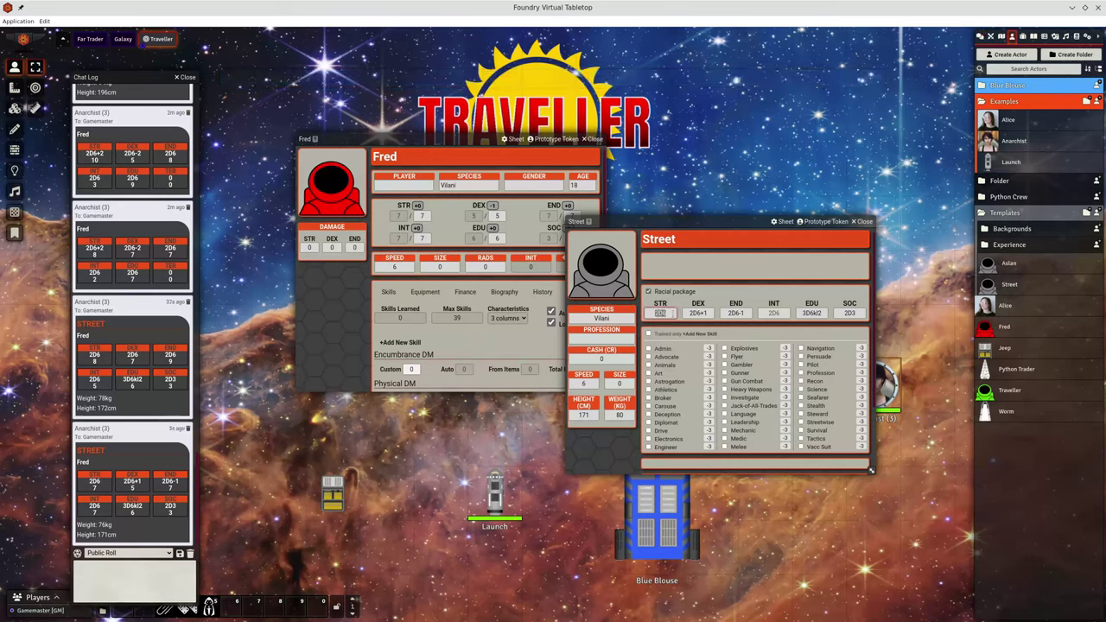
key(BackSpace)
text(6)
key(BackSpace)
text(3+)
text(3)
key(Tab)
text(2D3+4)
key(BackSpace)
text(3)
key(Tab)
text(1D3+3)
click(773, 314)
key(BackSpace)
key(BackSpace)
key(BackSpace)
text(2D3+4)
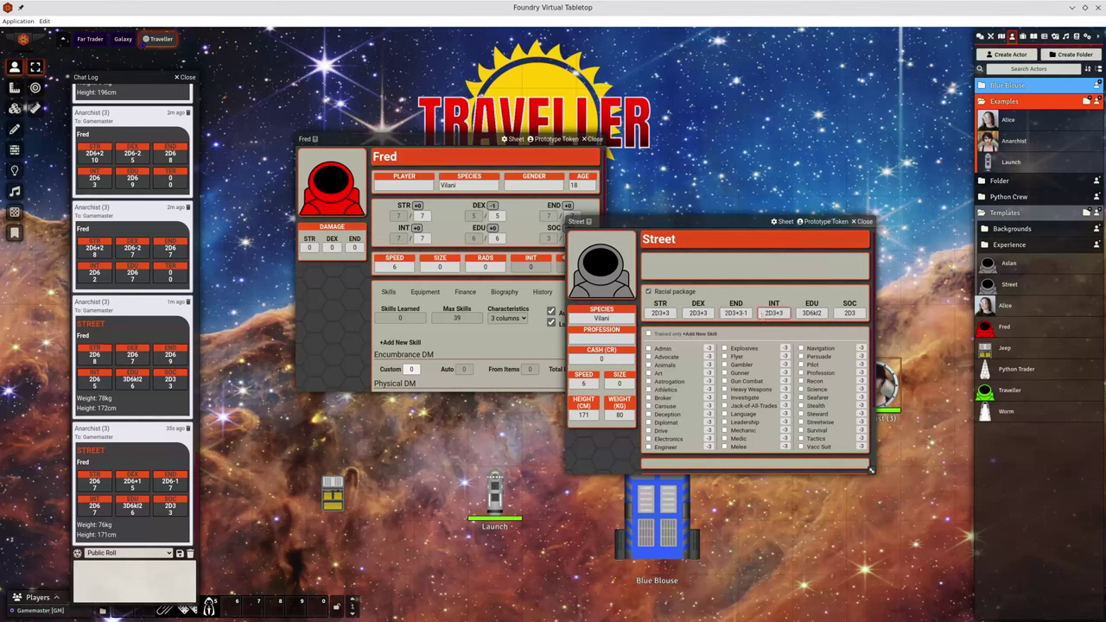
Simplify the Street package's END formula to 2D3+2, apply the package to Fred and bring his sheet forward
click(735, 313)
key(BackSpace)
key(BackSpace)
click(753, 301)
drag(1009, 285, 505, 226)
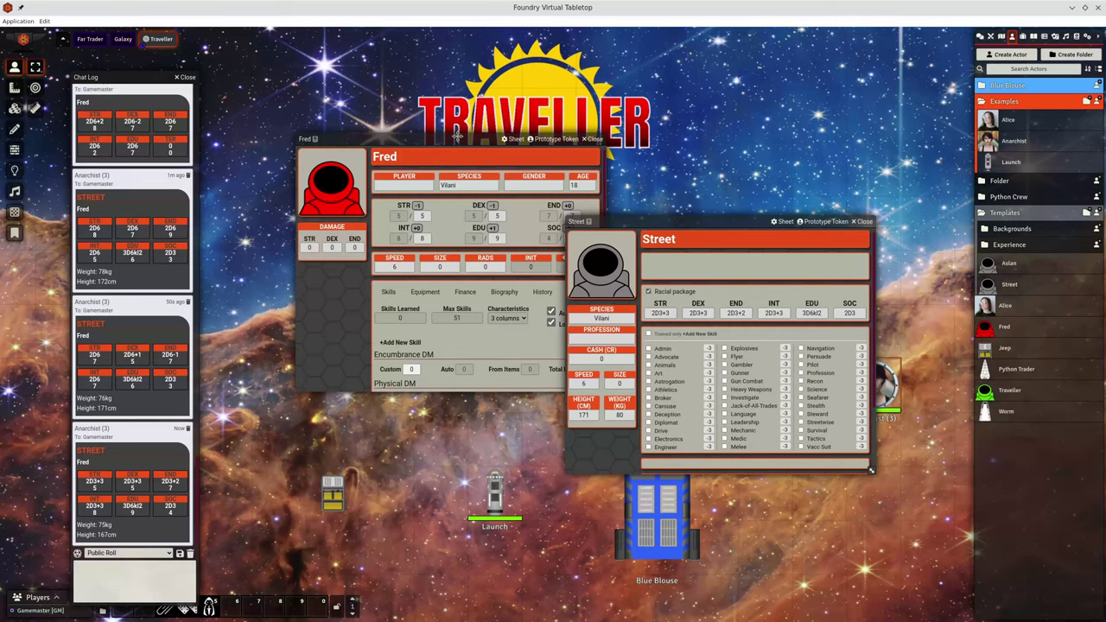
click(426, 153)
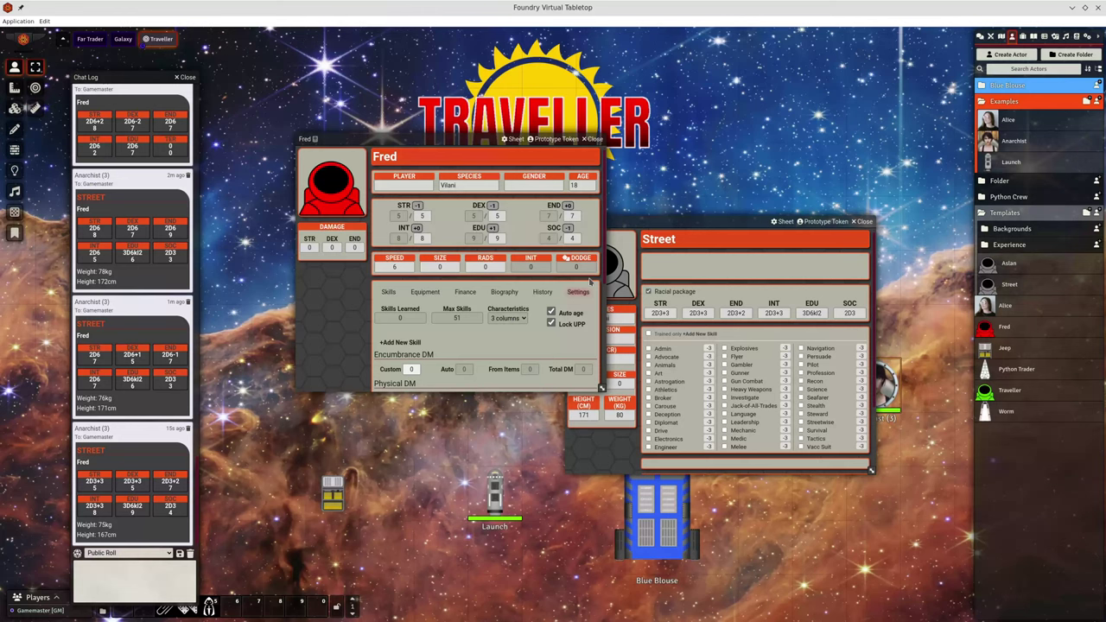
Add Survival 0, Streetwise 1 and Deception 0 as trained skills in the Street package
click(722, 231)
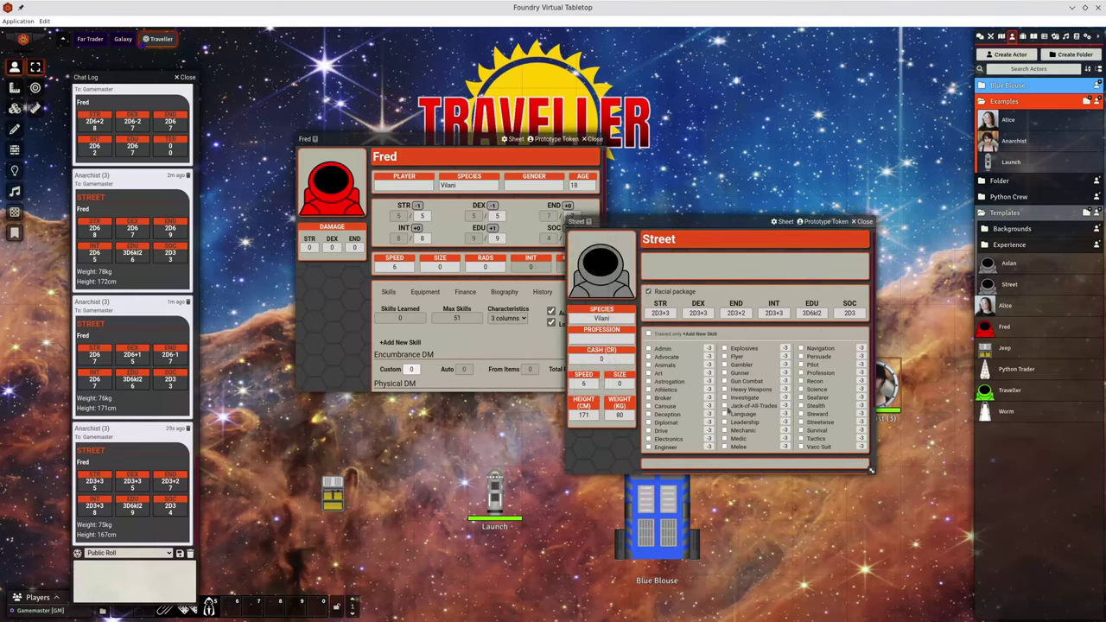
click(801, 430)
click(800, 422)
click(860, 421)
text(1)
click(654, 415)
Show only Fred's trained skills and apply the Street package with its skills to him
click(398, 291)
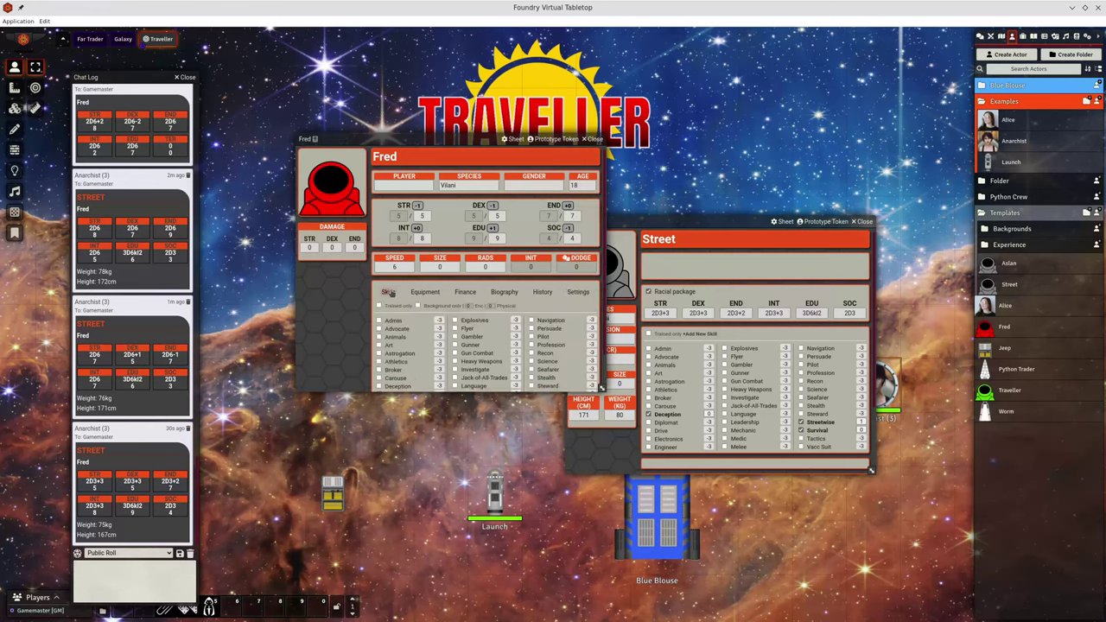
click(379, 307)
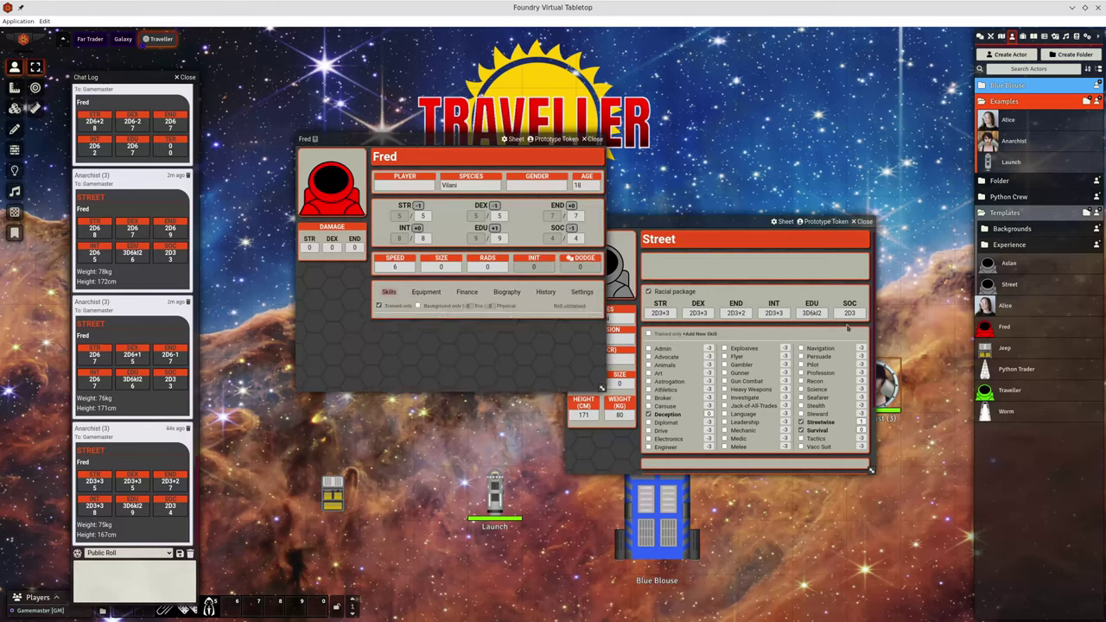
drag(1008, 284, 425, 204)
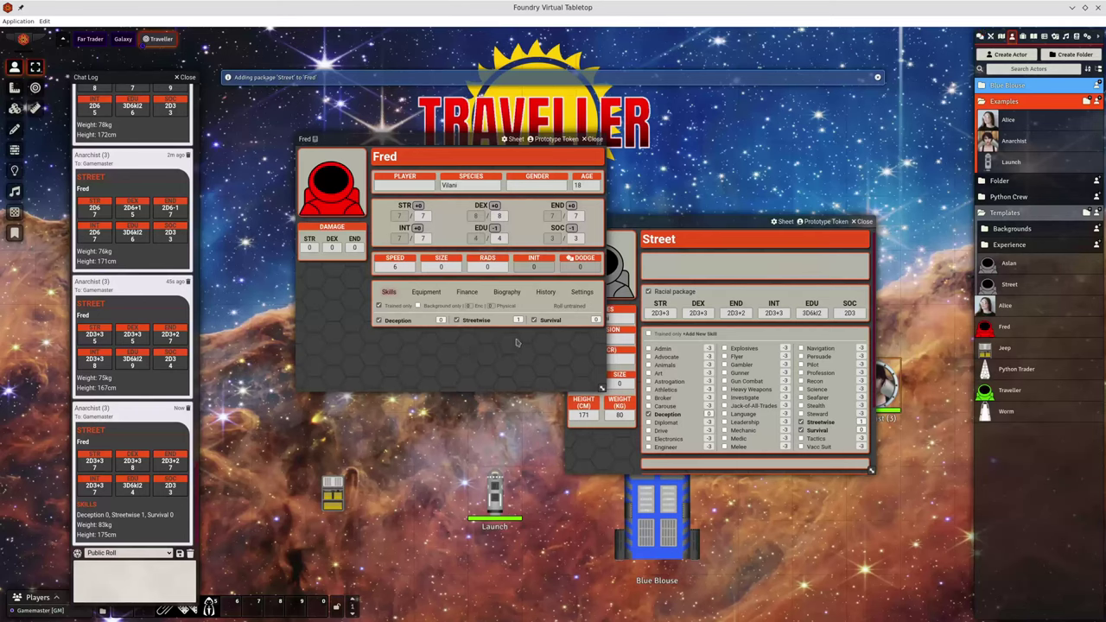
Review the Street package's history section, and place the Street and Fred sheets side by side without overlap
scroll(714, 381, down, 2)
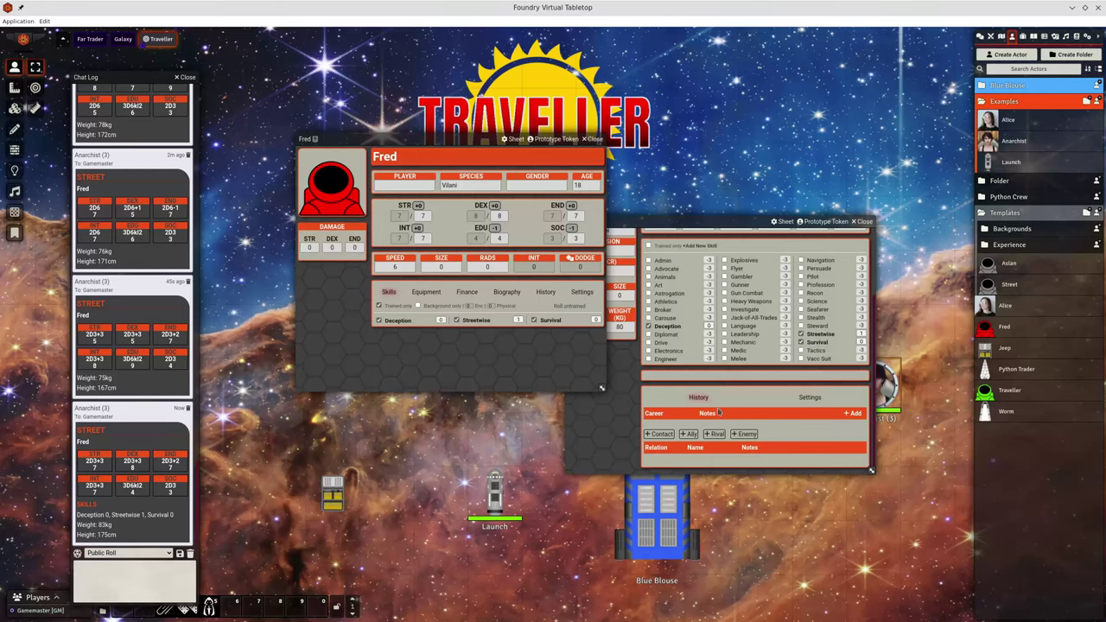
scroll(717, 405, up, 2)
scroll(717, 406, down, 2)
scroll(744, 387, up, 3)
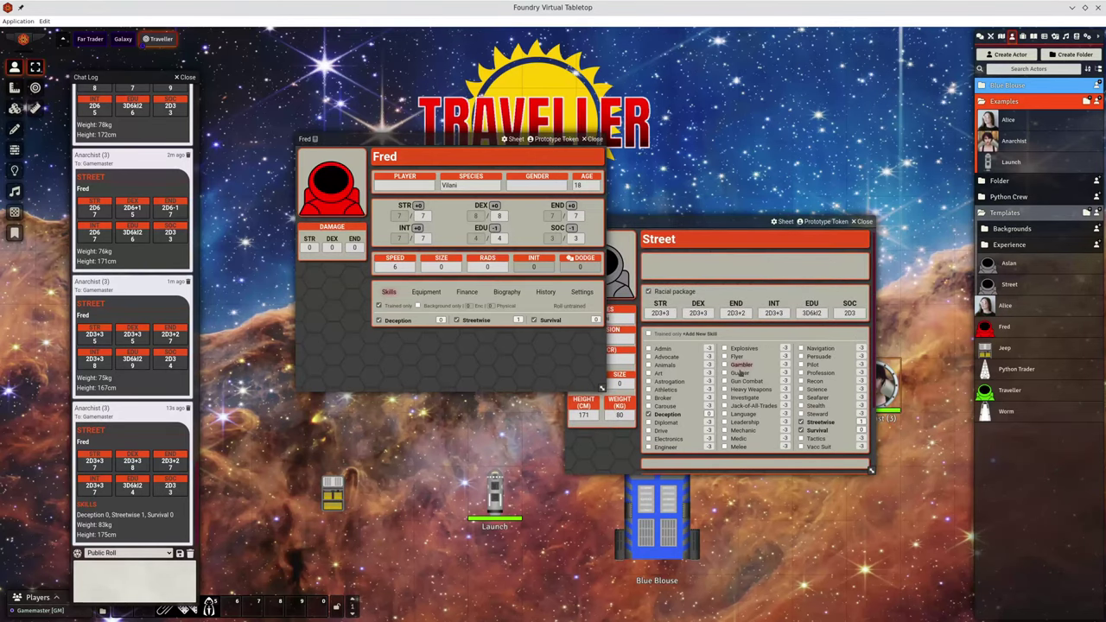
drag(713, 213, 738, 196)
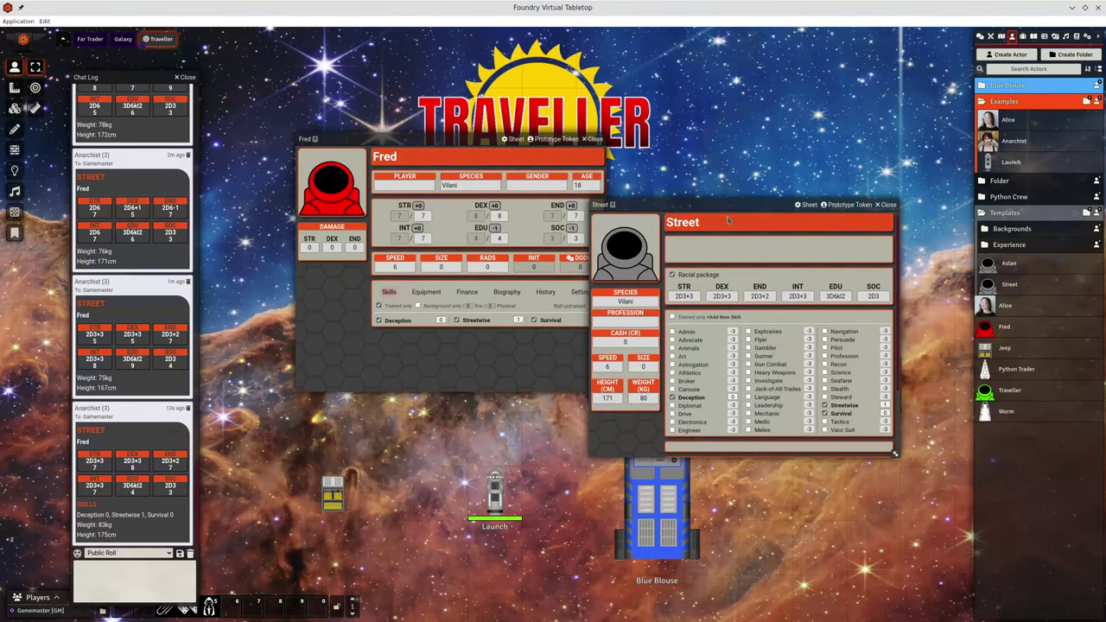
drag(458, 140, 418, 146)
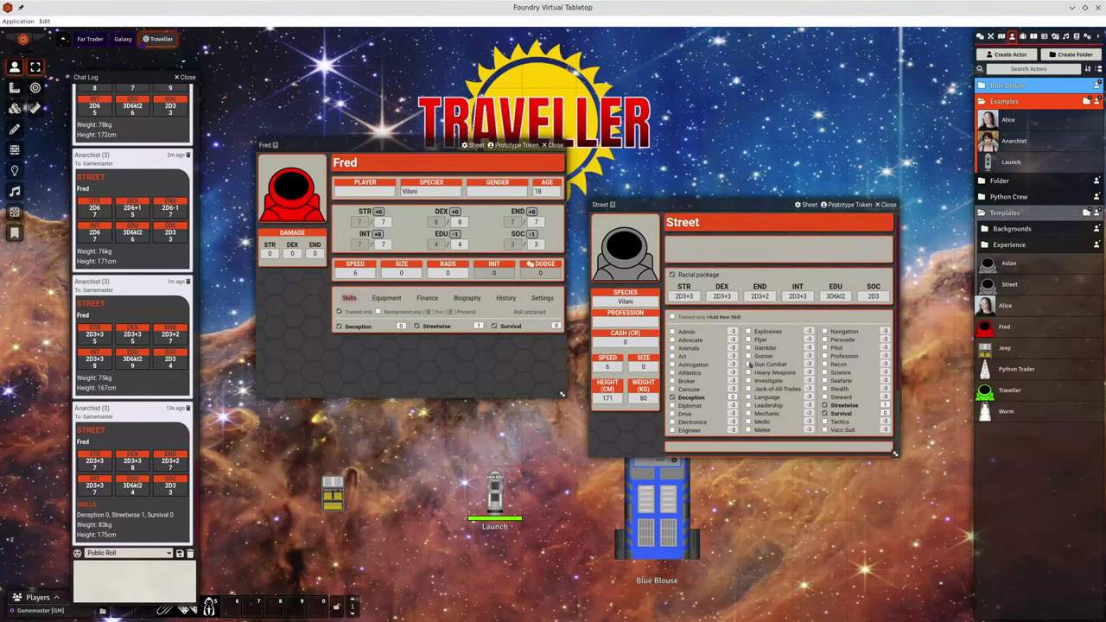